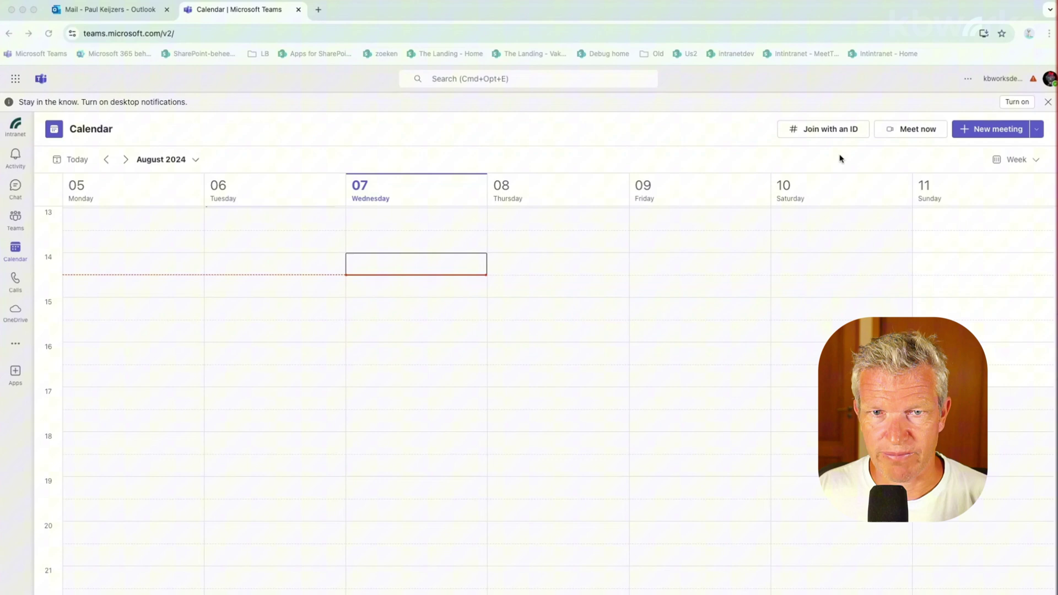
Create a new webinar titled "Webinar mistake" with the description "tes".
click(1038, 133)
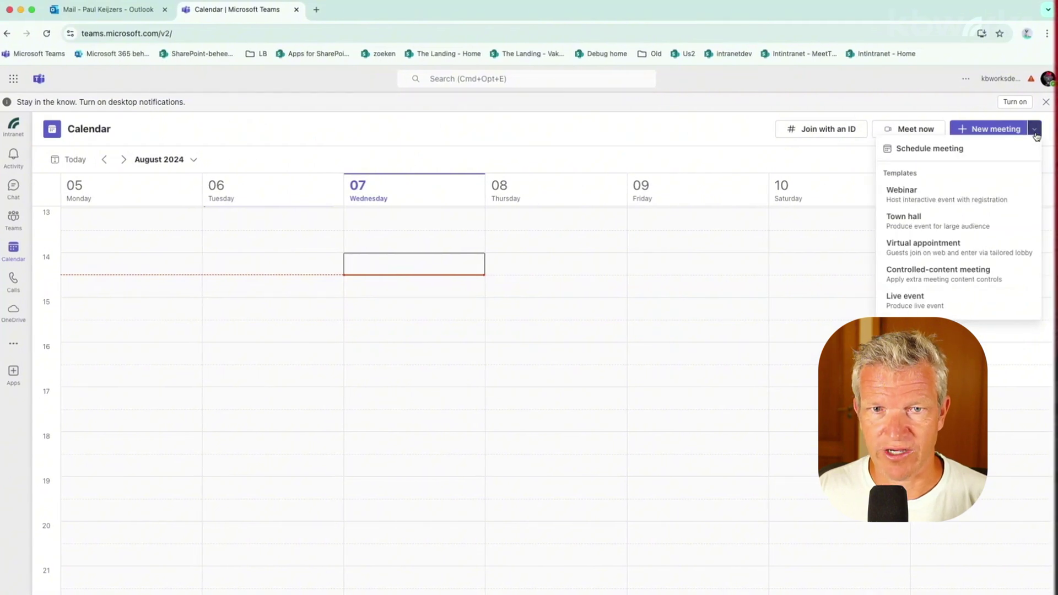
click(977, 202)
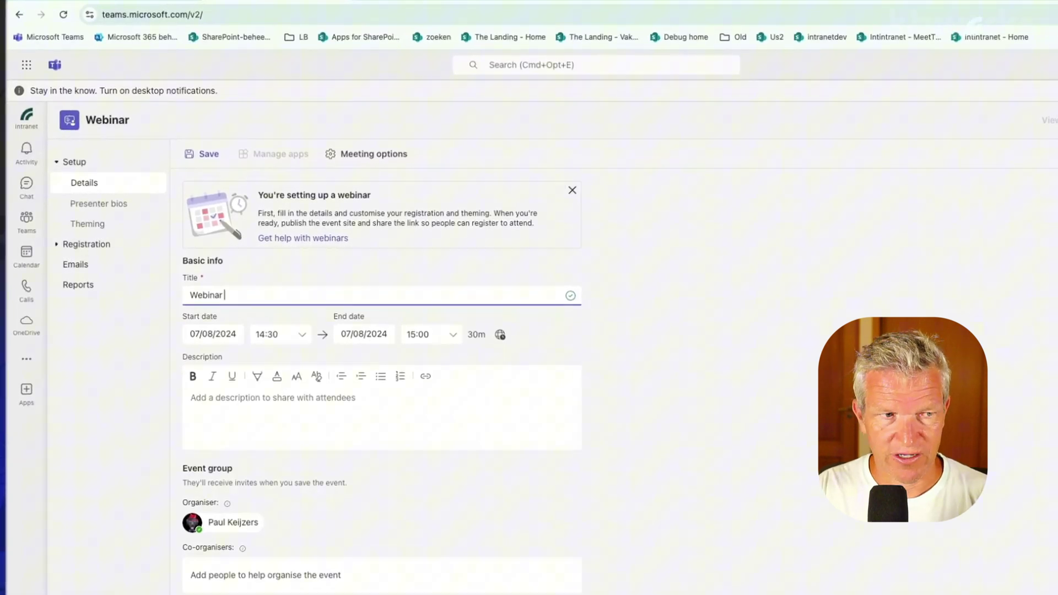
text(mistake)
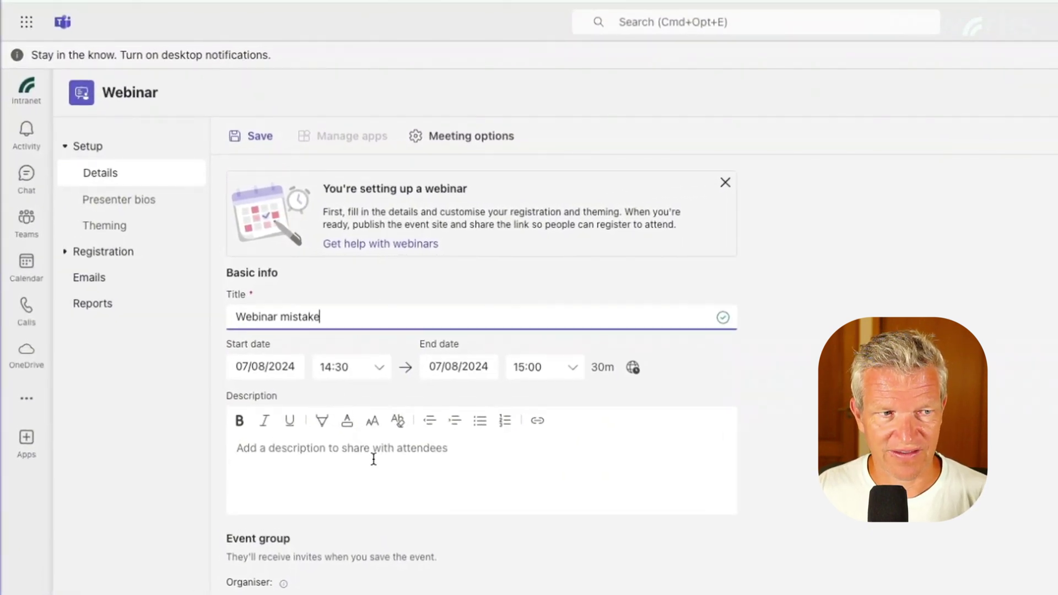
click(373, 456)
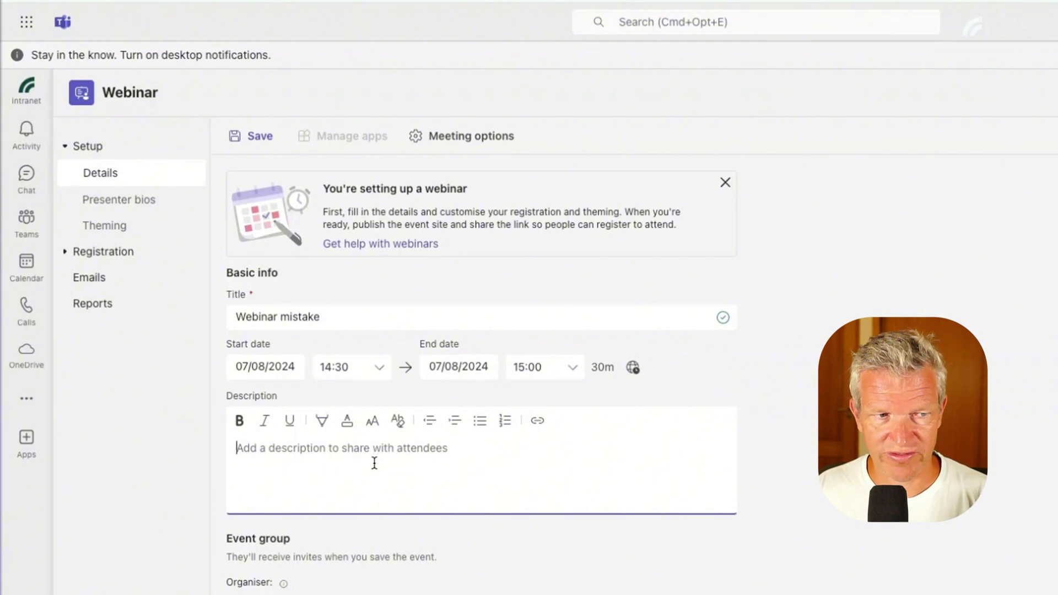
text(tes)
Review the webinar's presenter and event access settings, and save the webinar on the way to its registration configuration.
scroll(370, 472, down, 5)
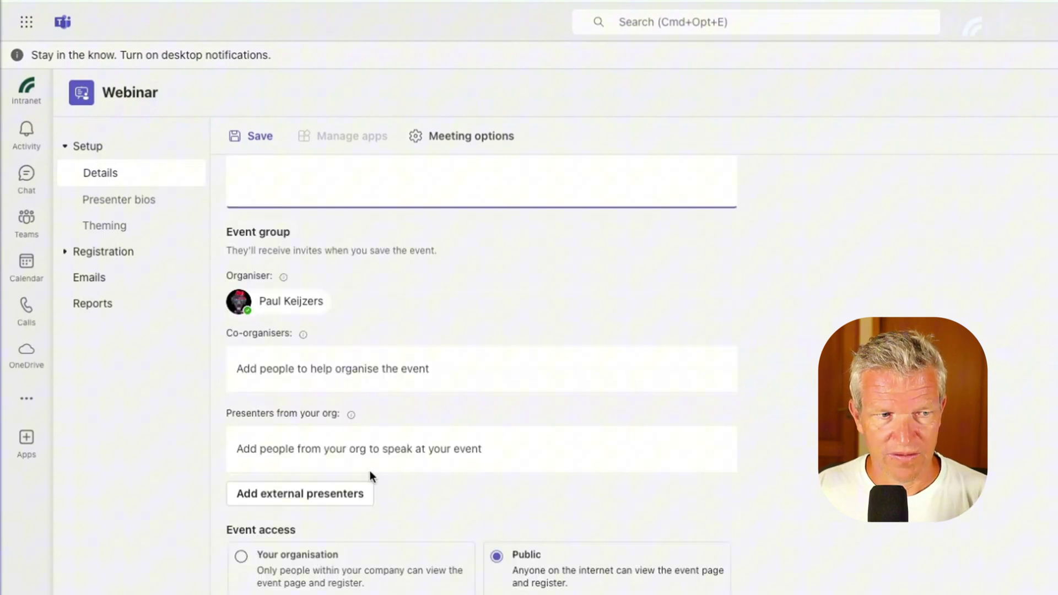
scroll(369, 472, down, 2)
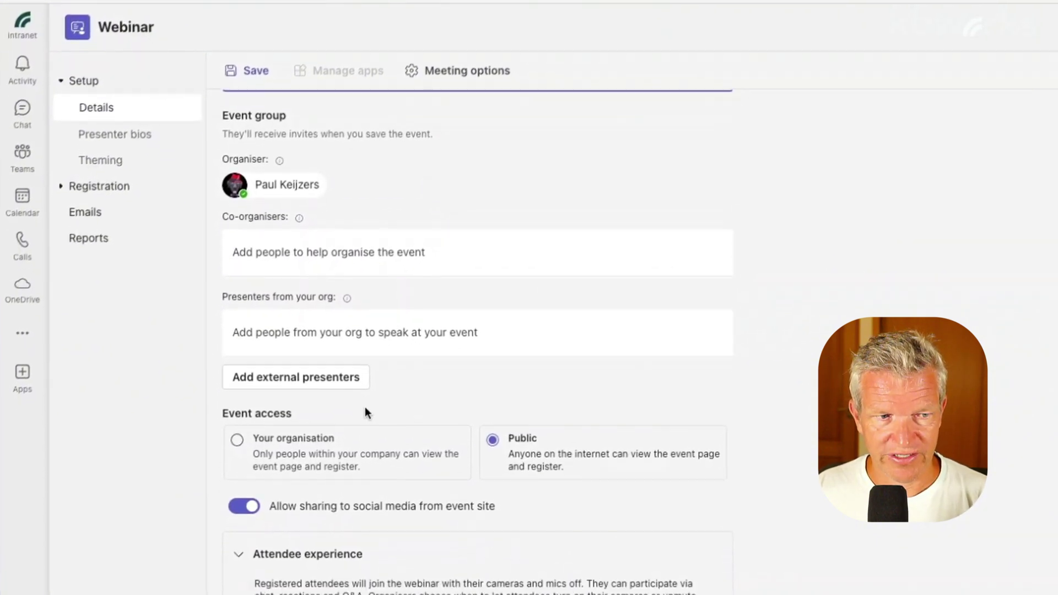
scroll(365, 412, down, 3)
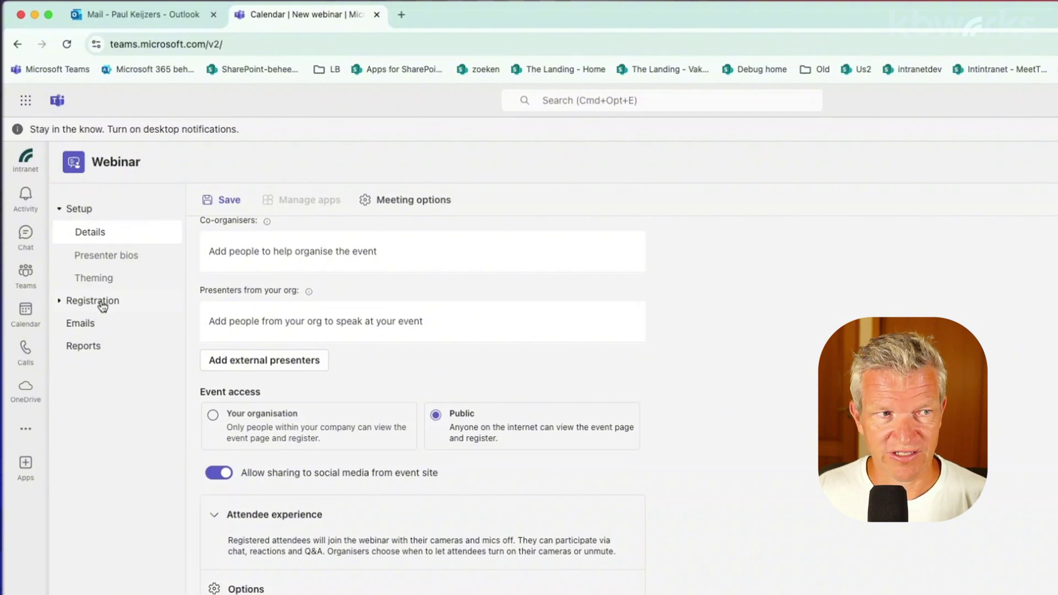
click(93, 301)
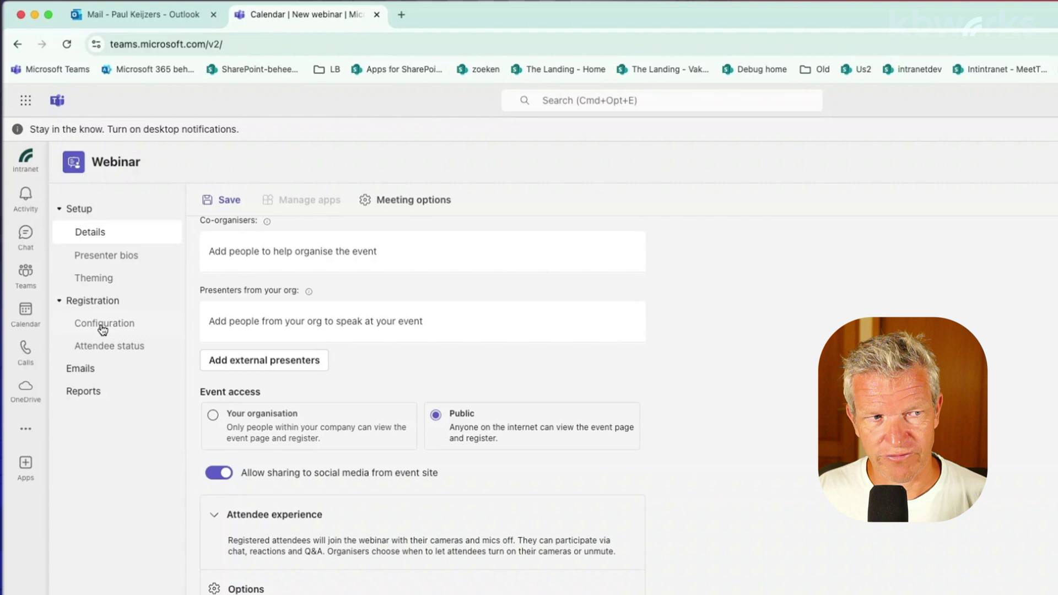
click(102, 327)
click(763, 438)
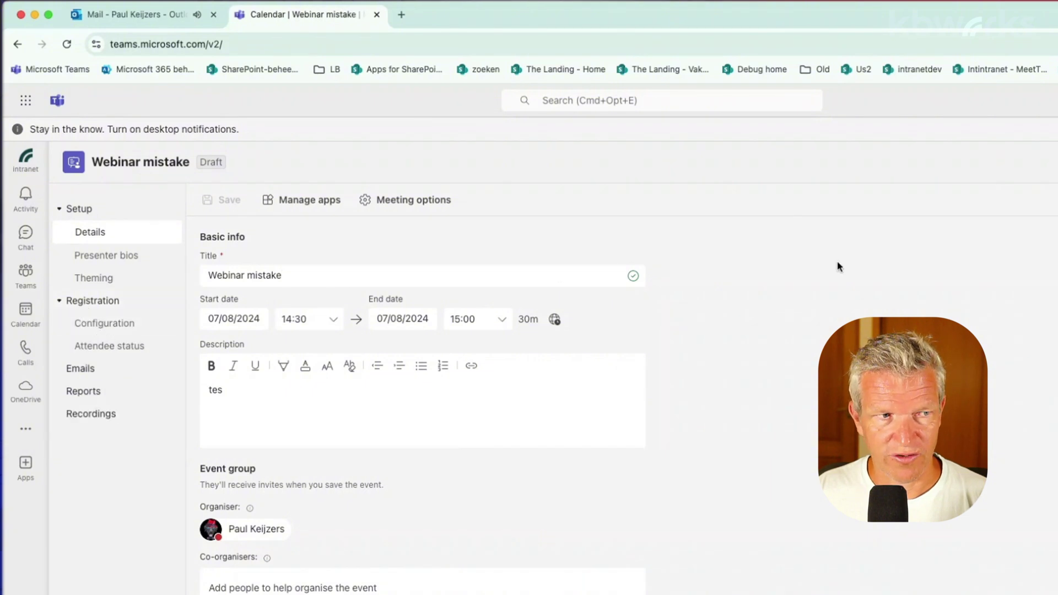
Publish the webinar from its registration configuration and copy the share link.
click(93, 327)
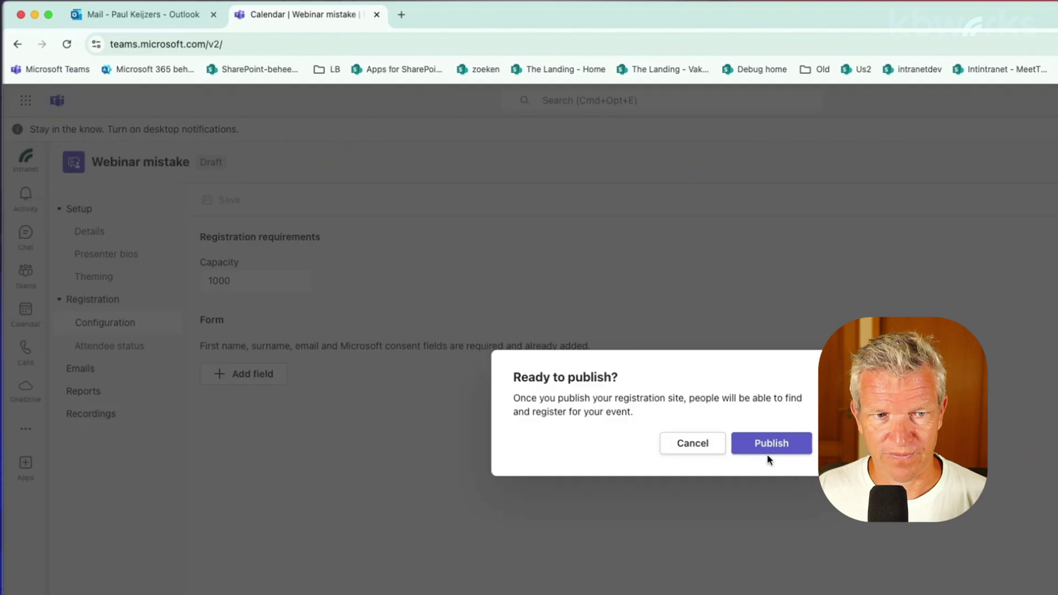
click(770, 444)
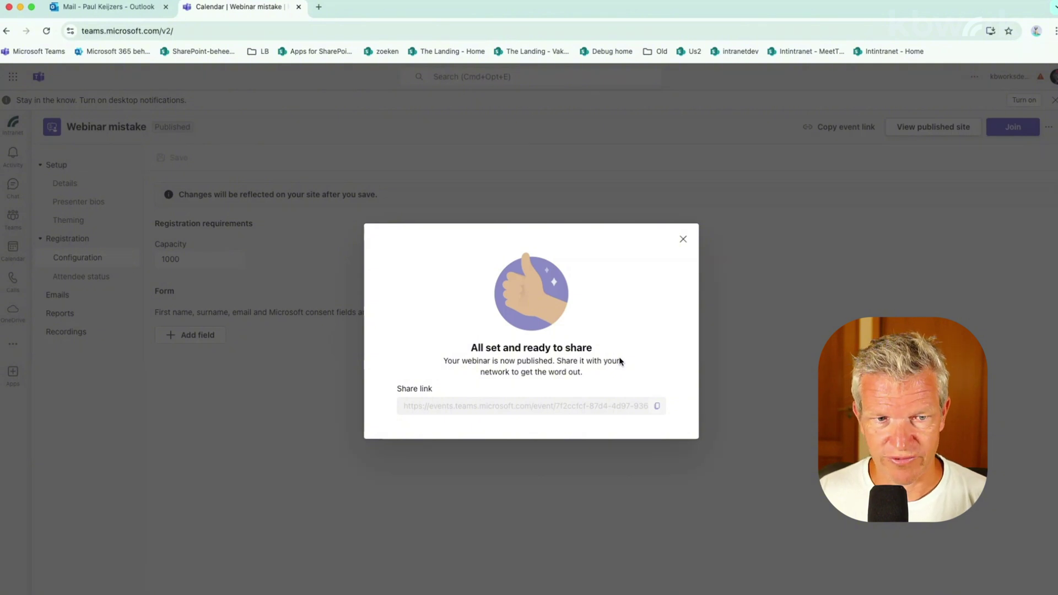
click(656, 408)
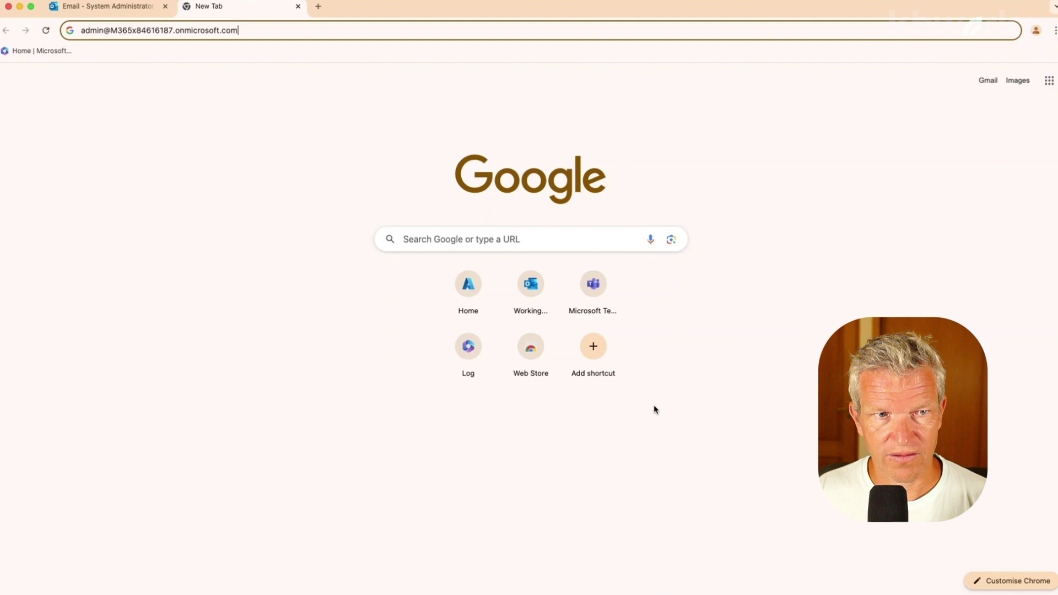
Open the copied share link in a new tab of the other browser window.
click(318, 6)
key(super+v)
key(Return)
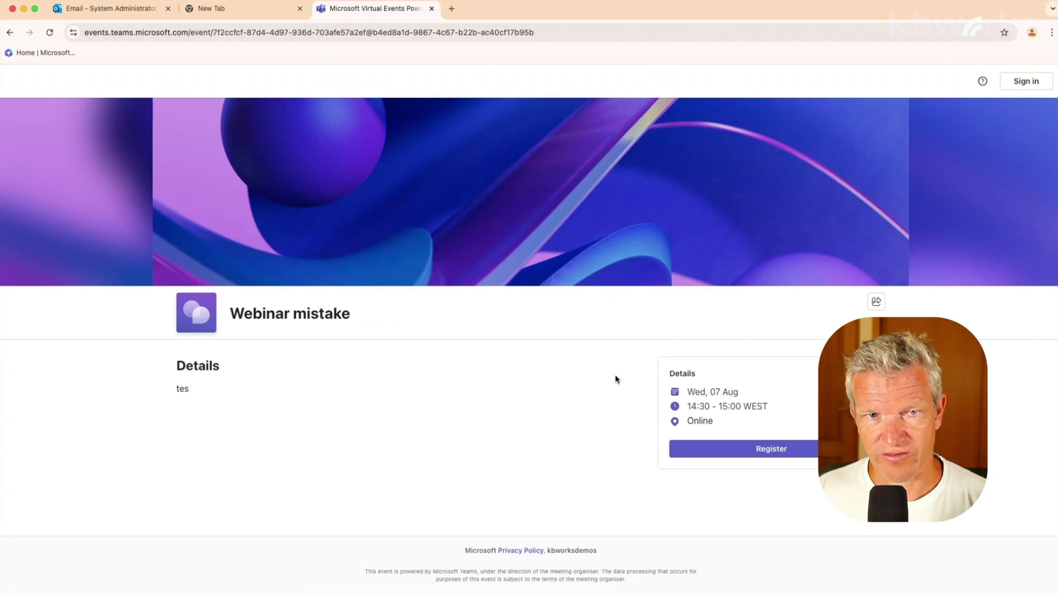
Dismiss the publishing confirmation in Teams, copy the event link from the webinar page and load it in the other window's registration tab.
key(super+grave)
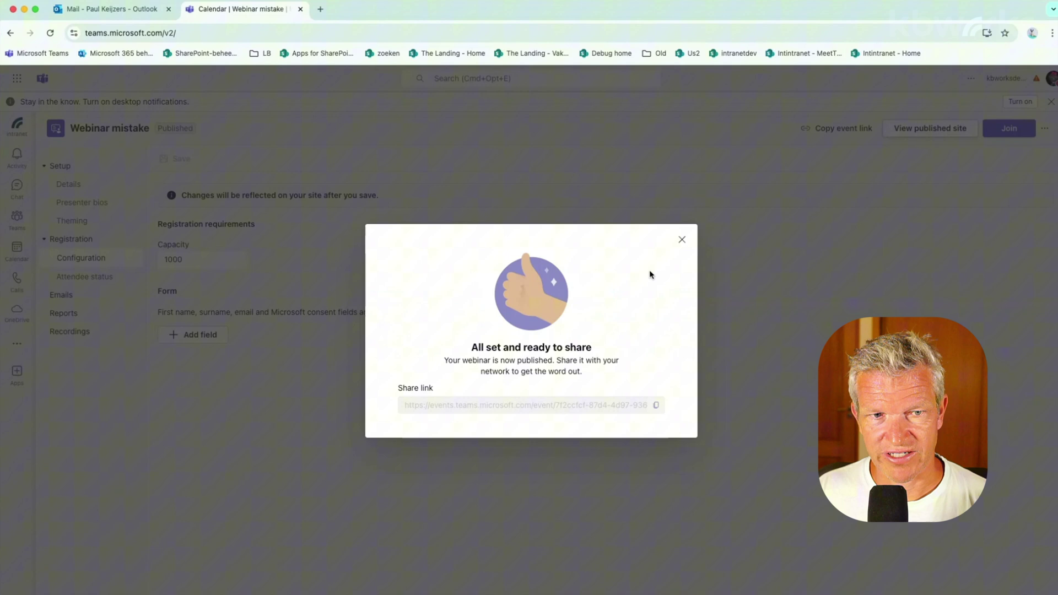
click(683, 241)
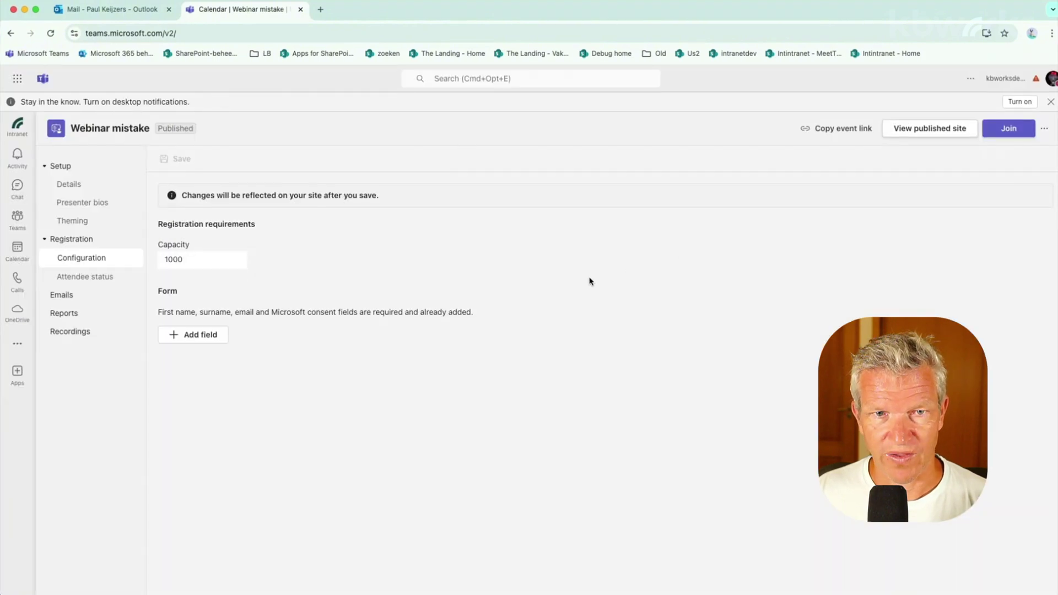
click(831, 132)
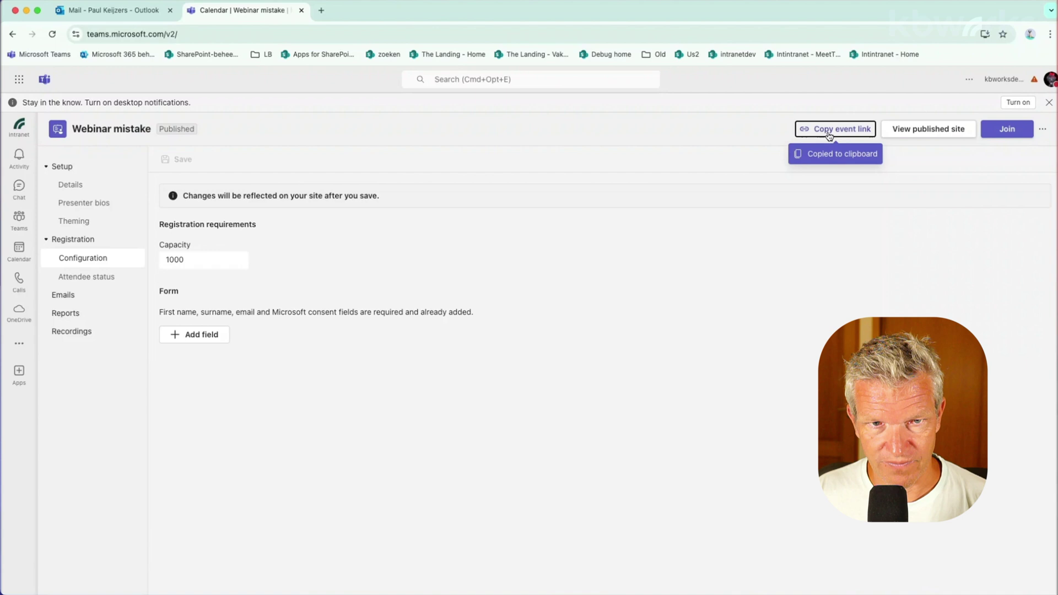
key(super+grave)
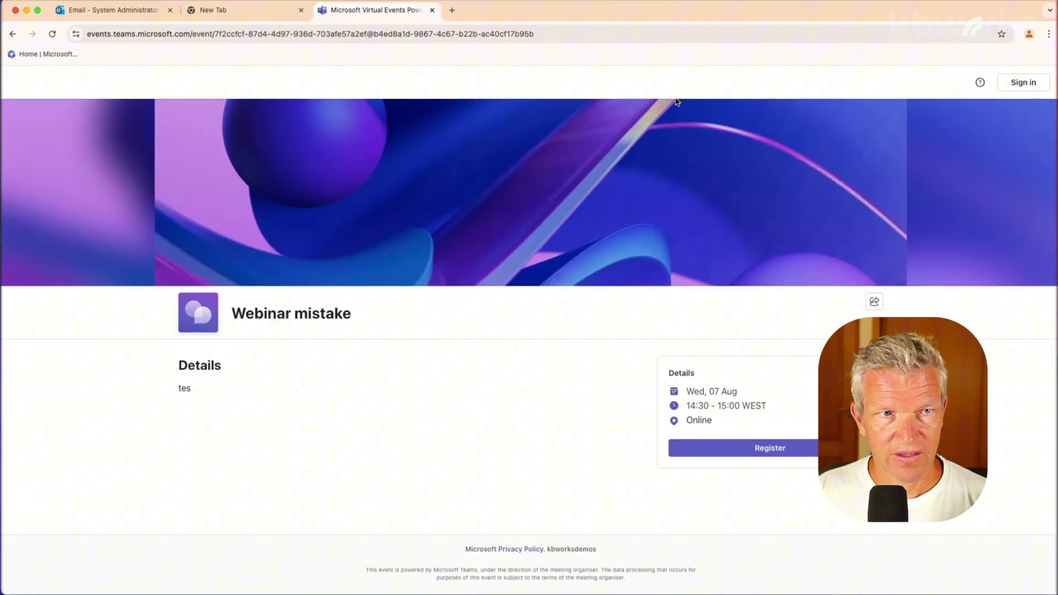
click(604, 37)
key(super+v)
key(Return)
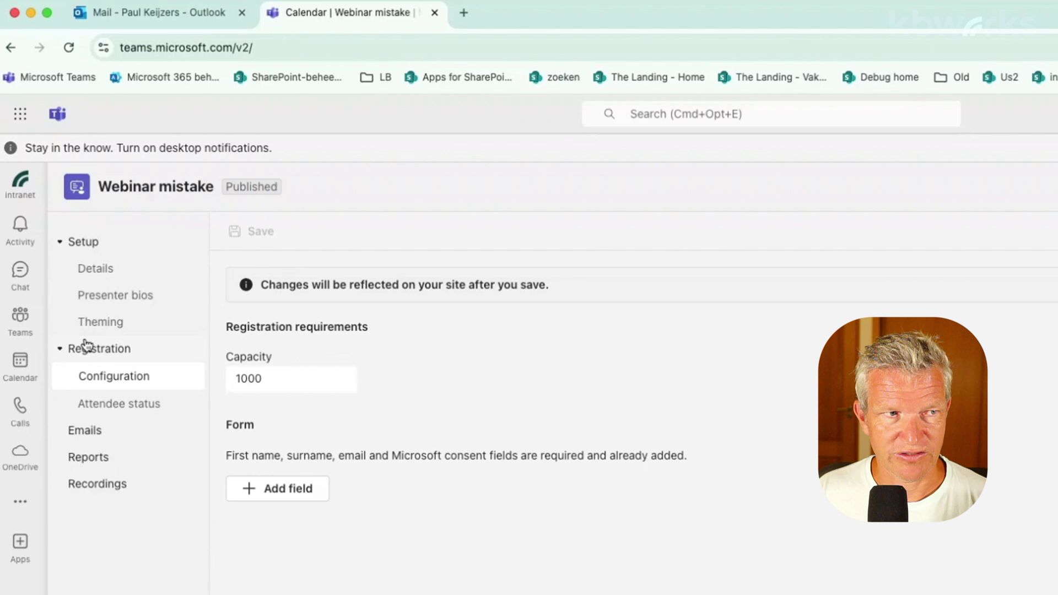
In the meeting options of the webinar's details, set who can bypass the lobby to Everyone and apply it.
click(114, 275)
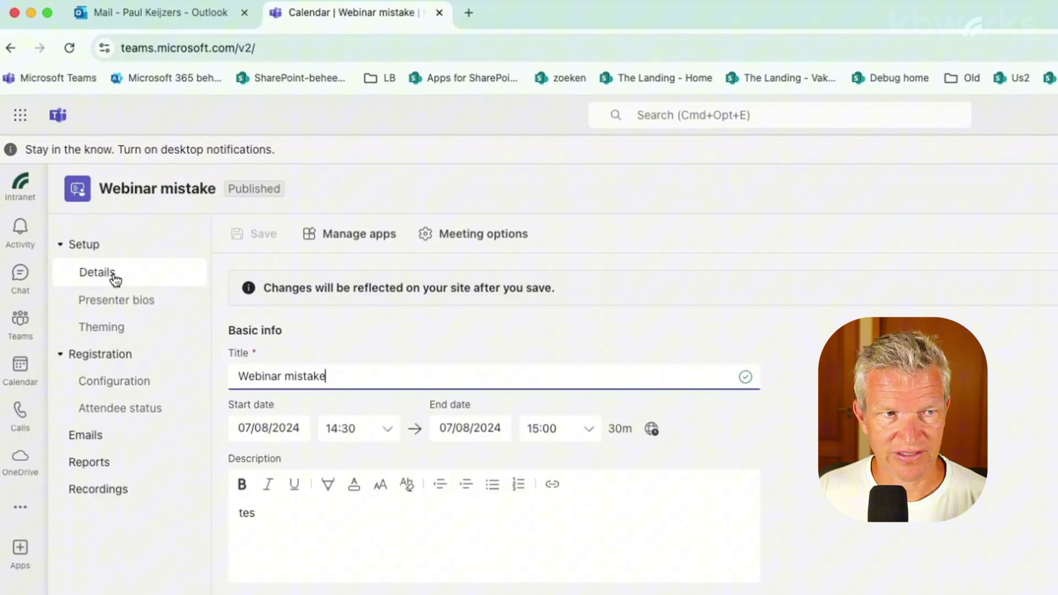
scroll(432, 543, down, 5)
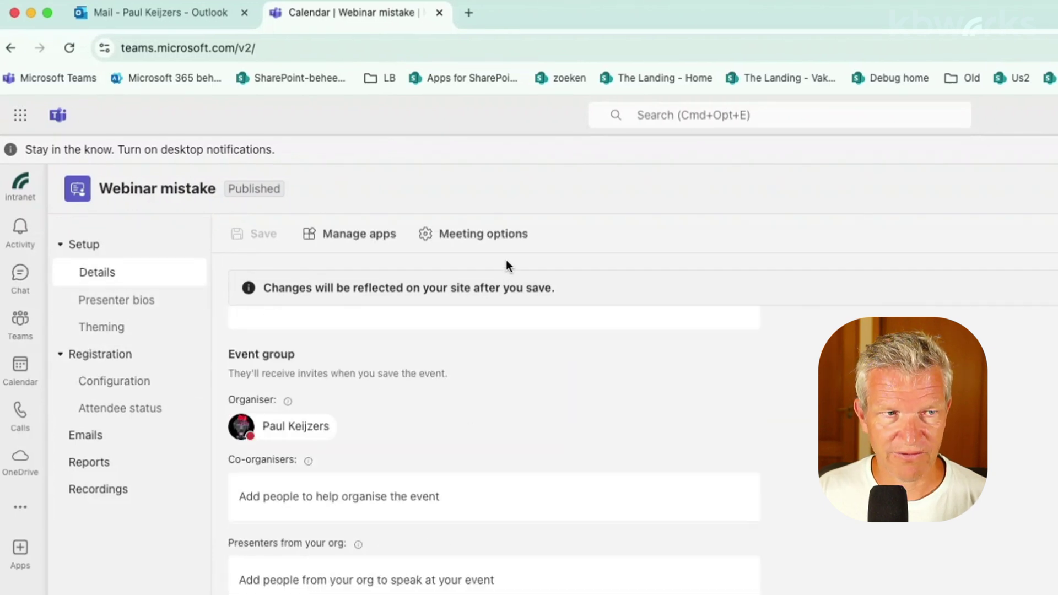
click(483, 234)
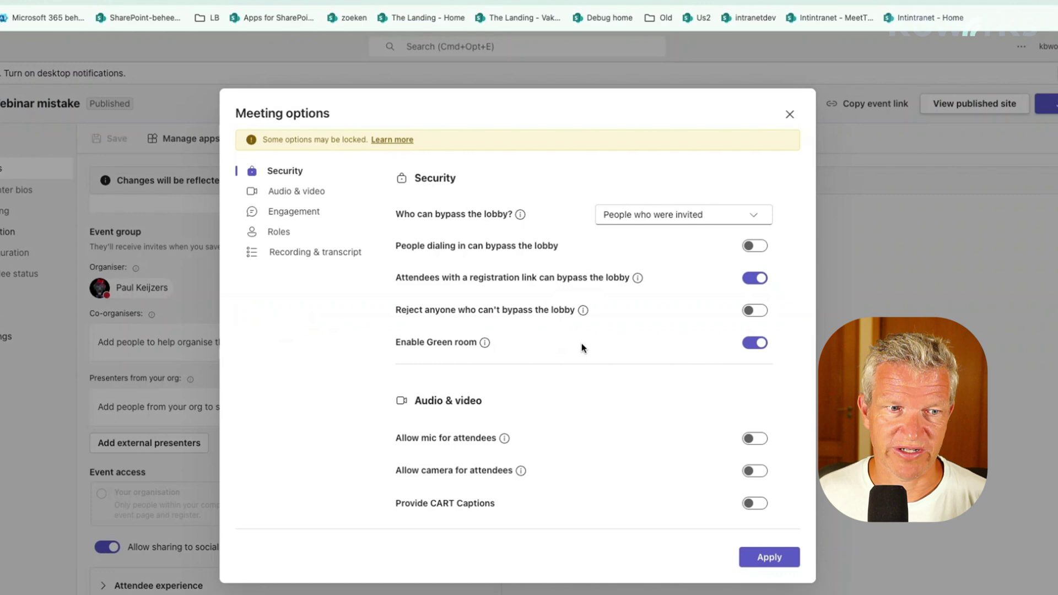
scroll(635, 432, down, 5)
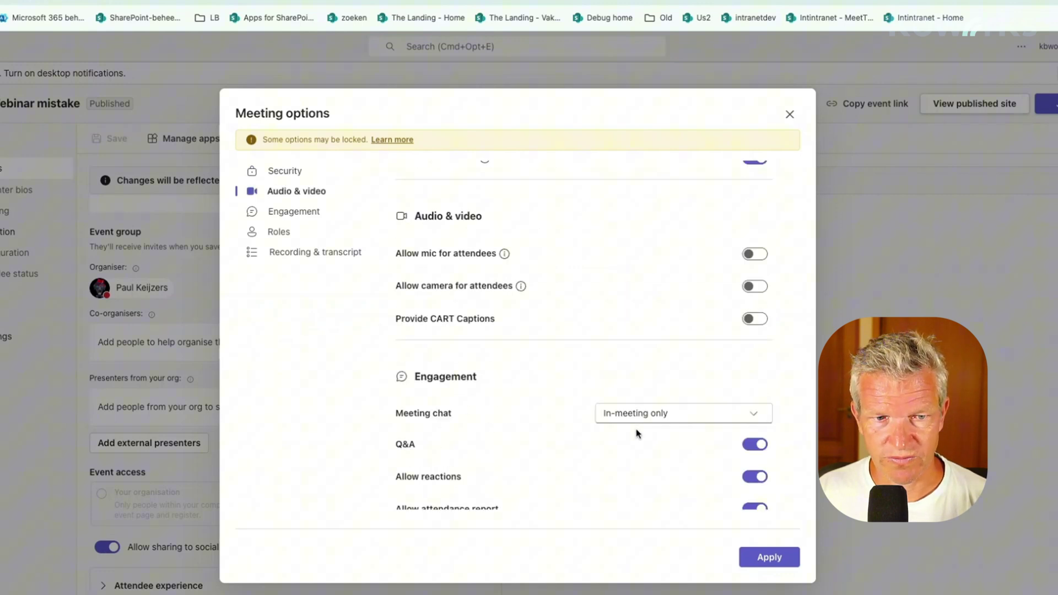
scroll(636, 433, down, 5)
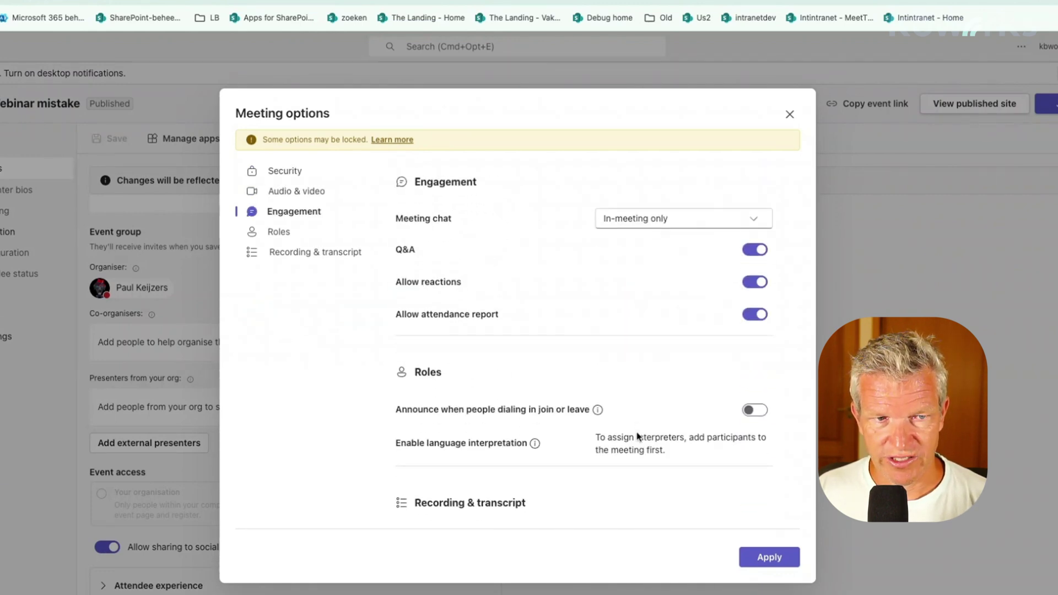
scroll(638, 435, up, 10)
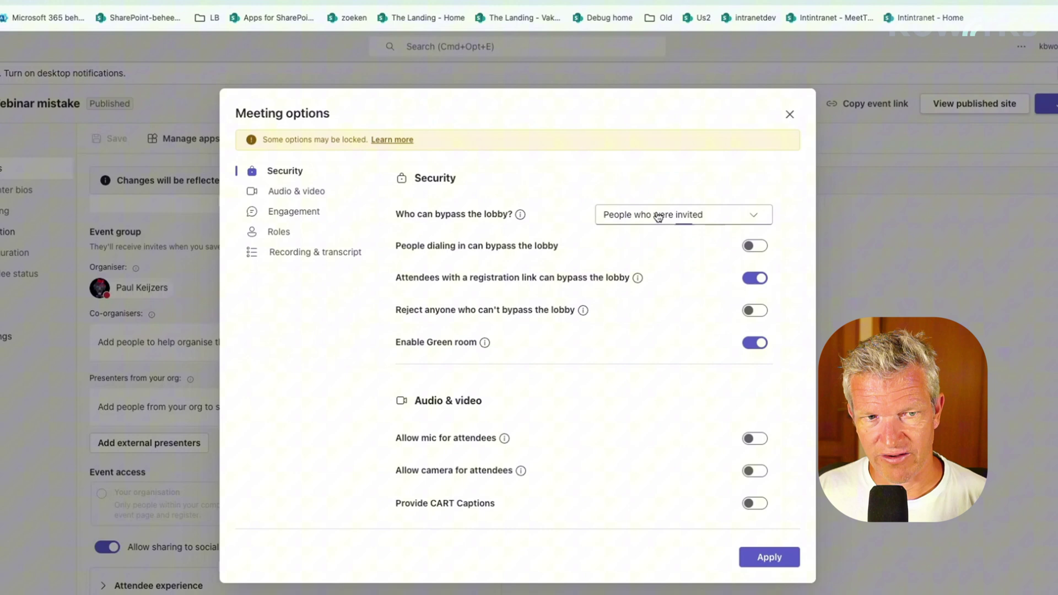
click(659, 217)
click(644, 238)
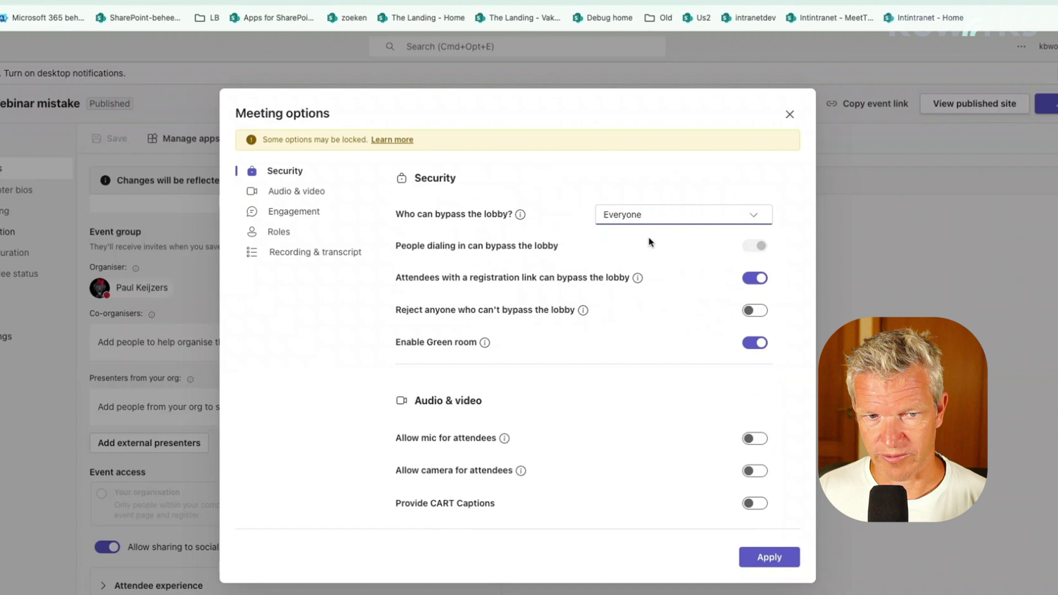
click(772, 556)
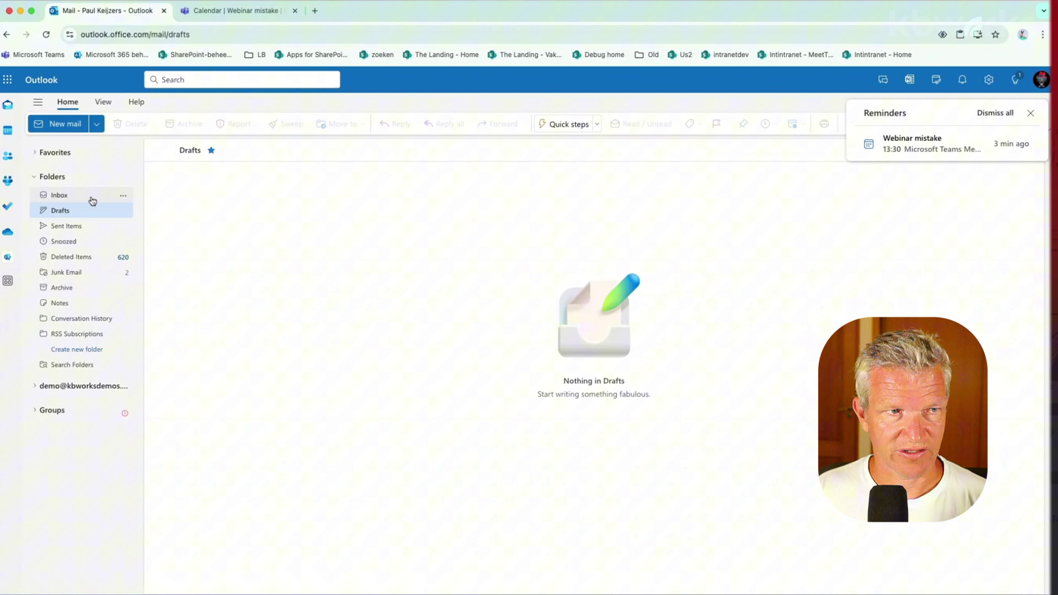
Check the Inbox and Drafts folders in Outlook, and return to the webinar in Teams.
click(92, 198)
click(71, 212)
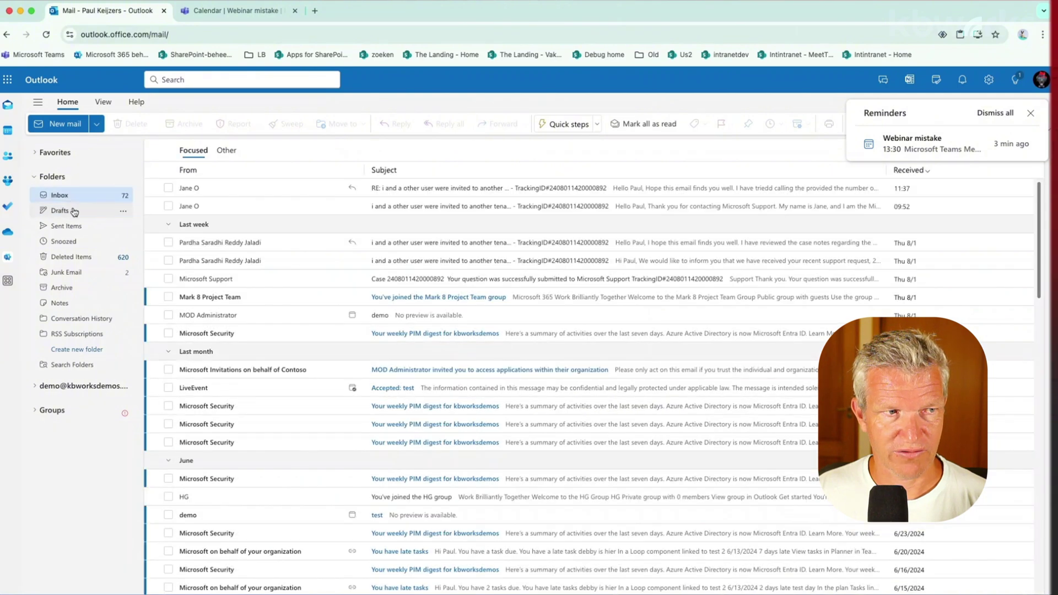
click(244, 11)
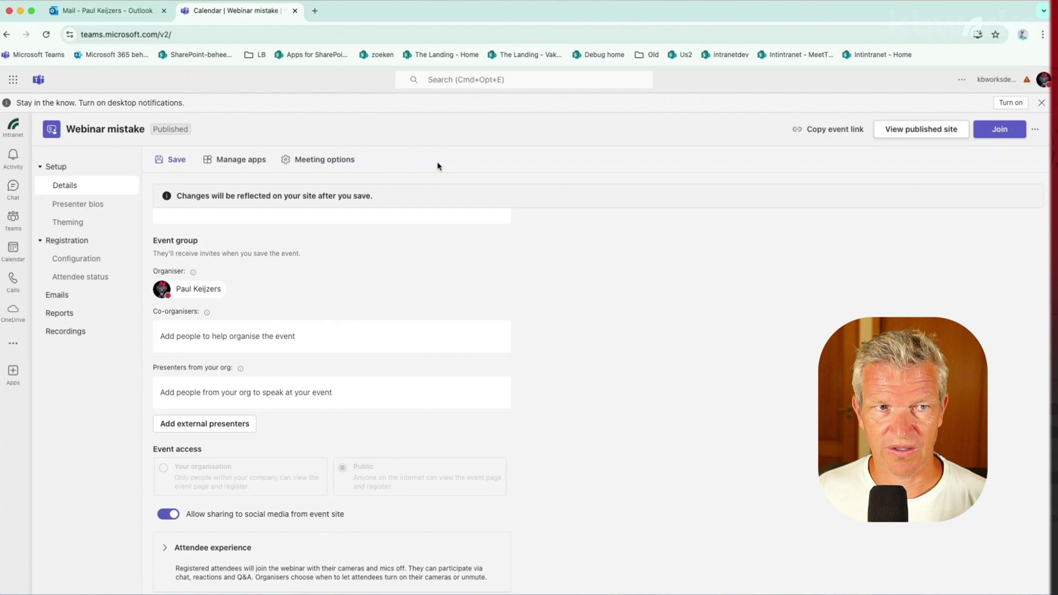
Copy the event link again and reload the public registration page with it in the other browser window.
click(845, 132)
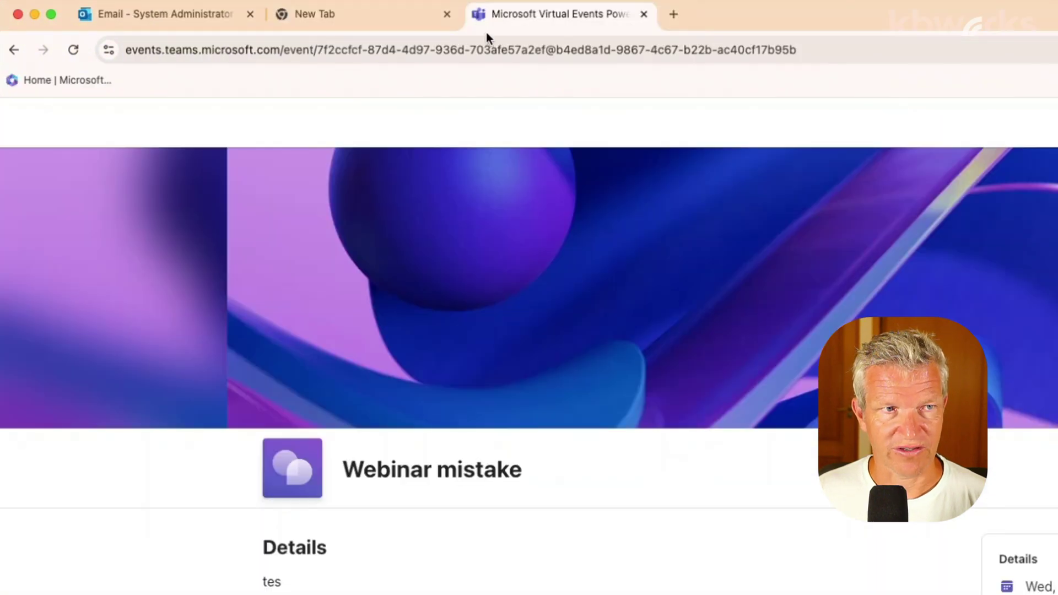
click(491, 50)
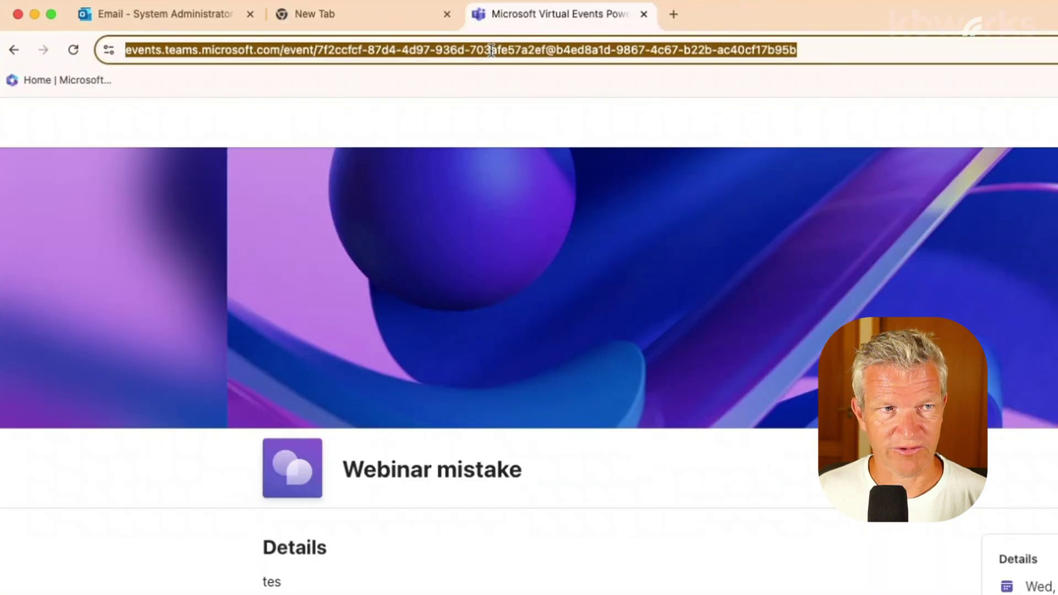
key(super+v)
key(Return)
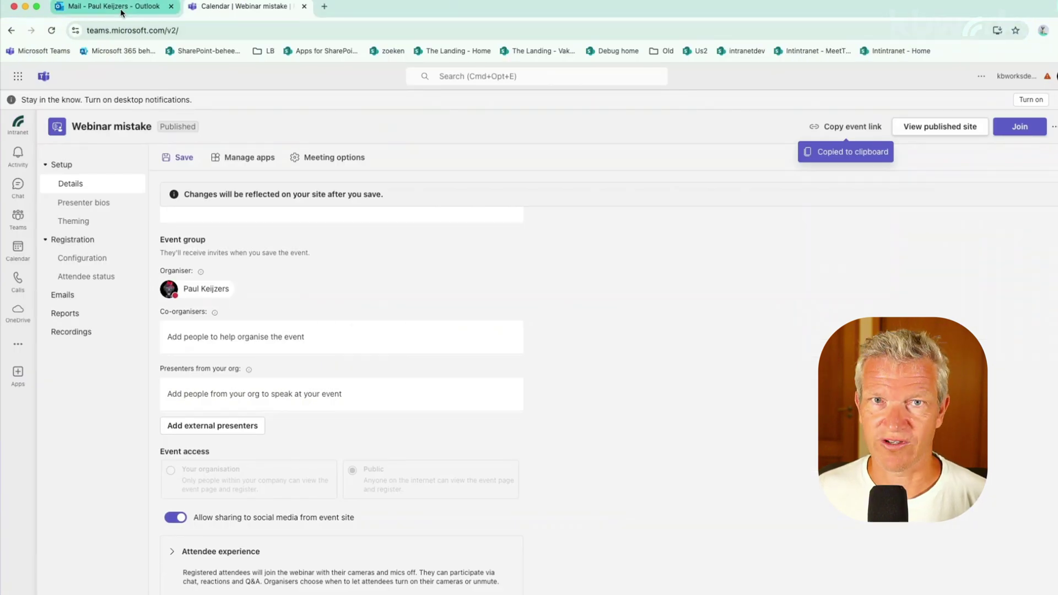
Switch to the Outlook calendar and open the "Webinar mistake" event on Wednesday 7 August for editing.
click(121, 10)
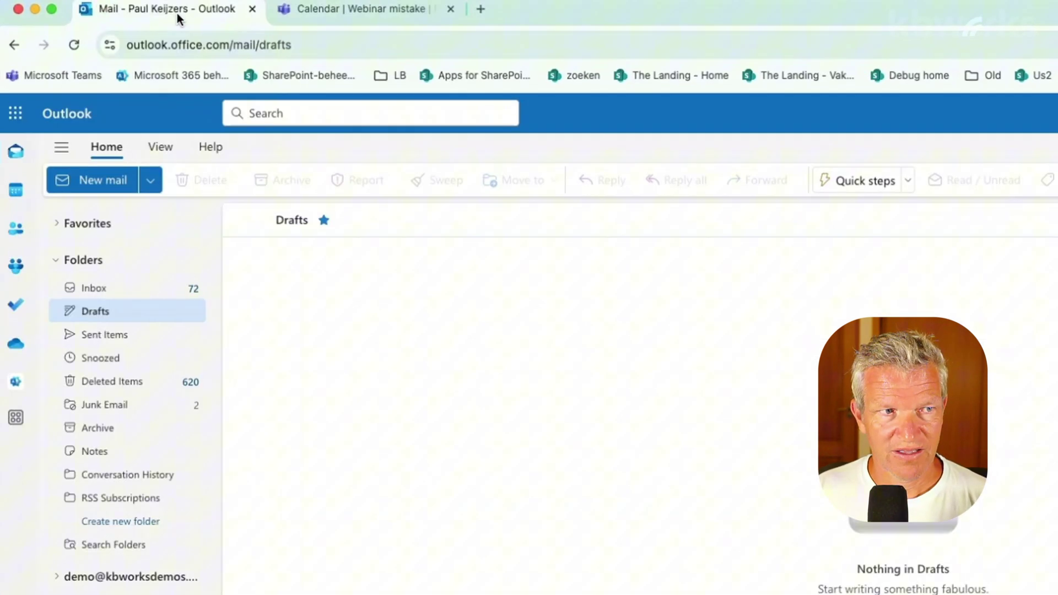
click(23, 196)
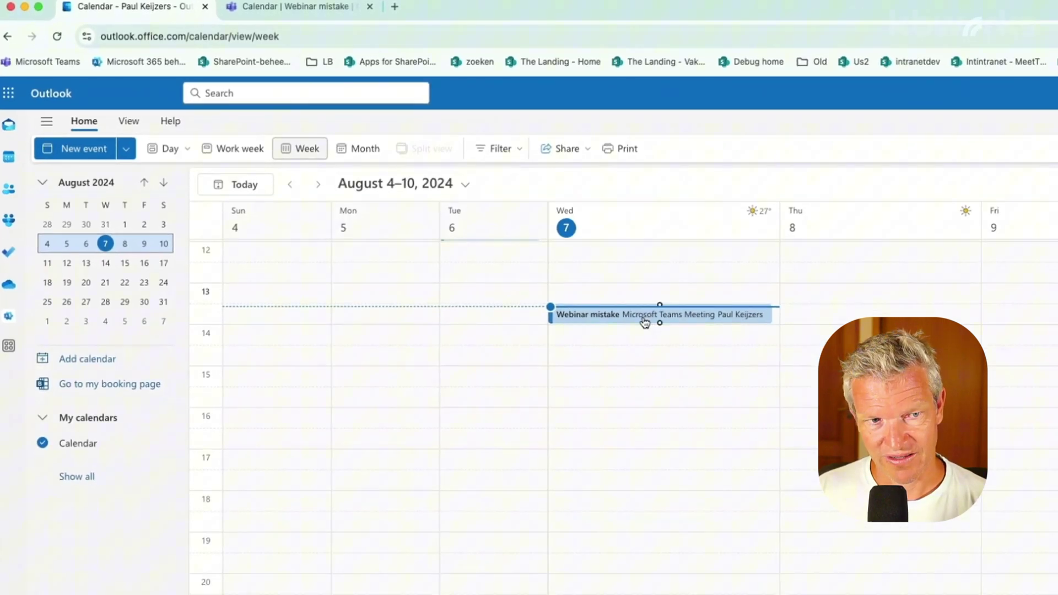
click(645, 323)
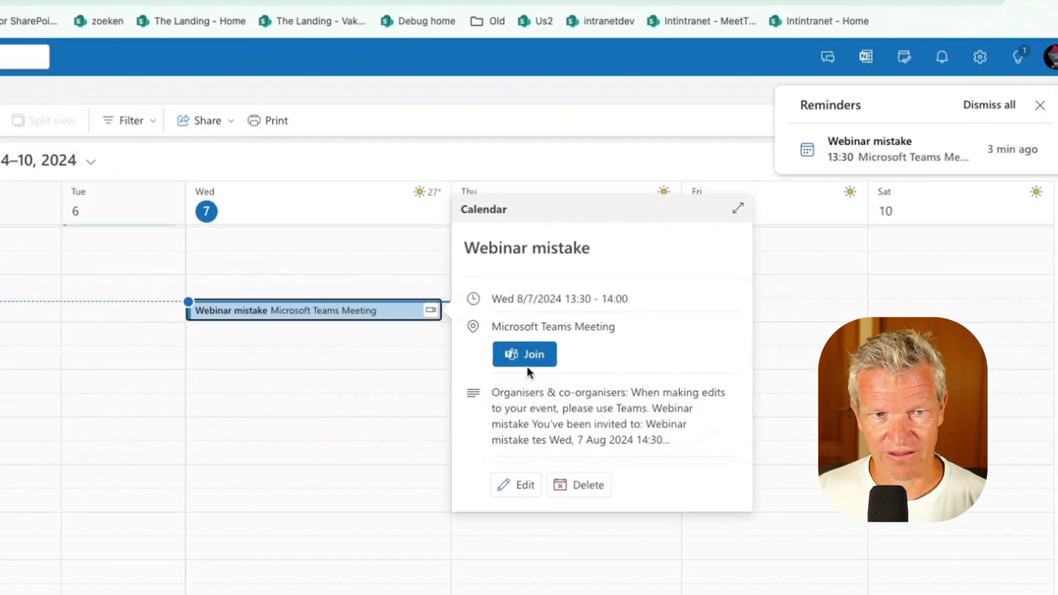
click(519, 485)
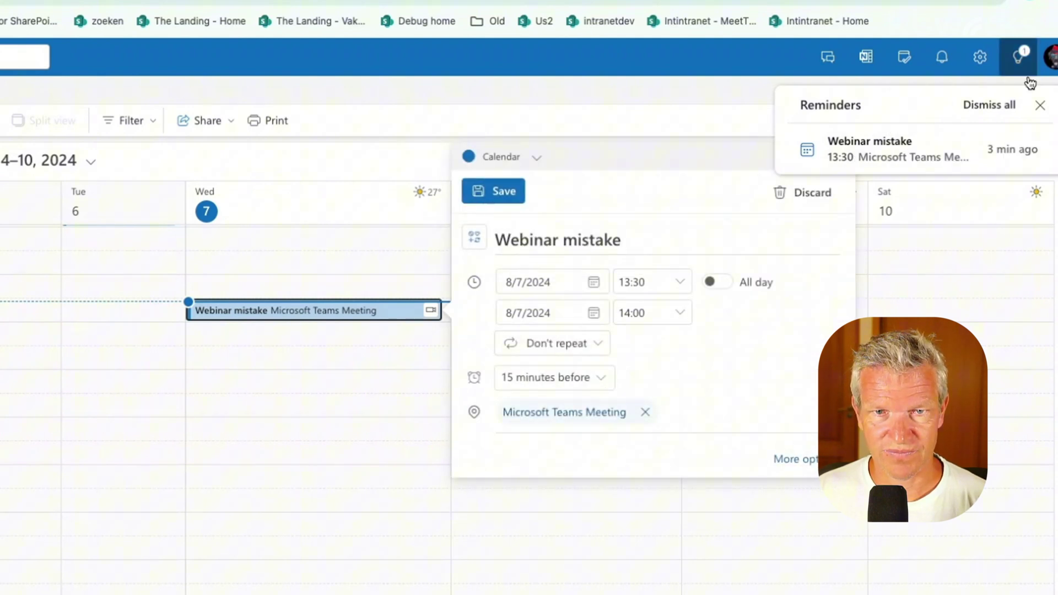
Dismiss all reminders and open the full details of the "Webinar mistake" event in the Outlook calendar.
click(1003, 106)
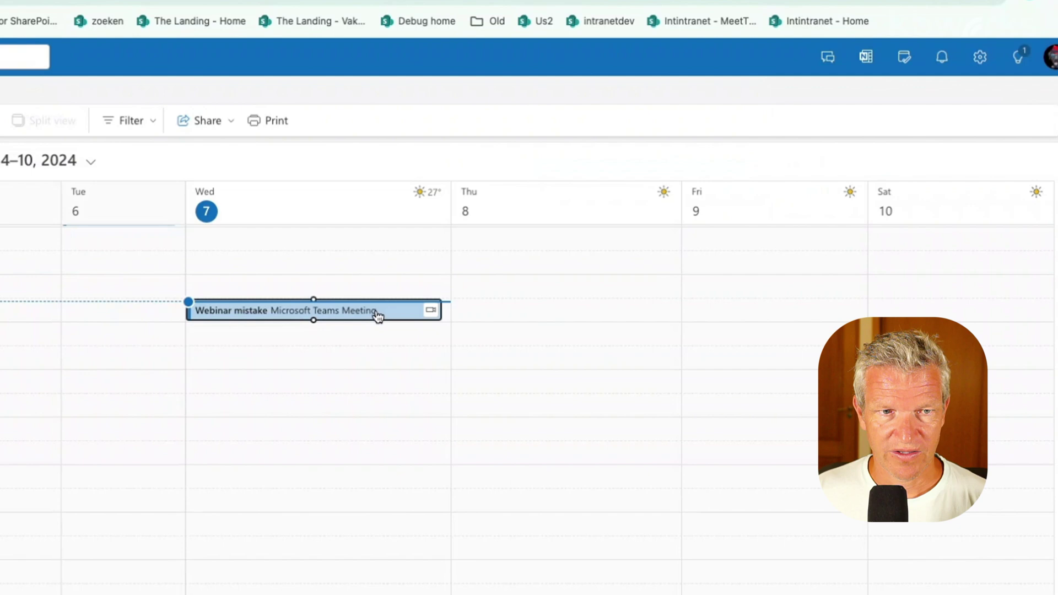
click(381, 312)
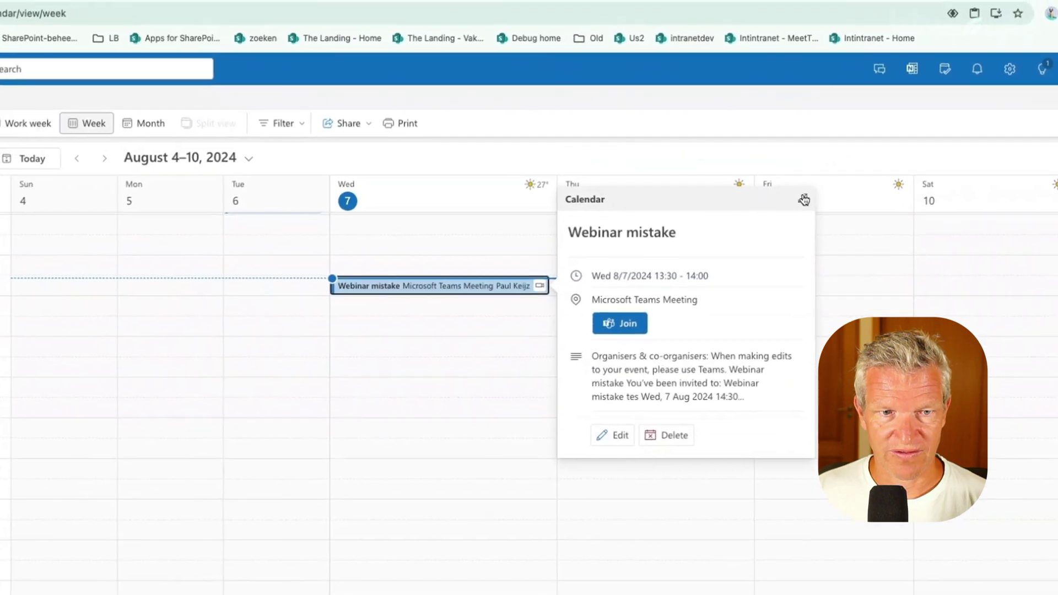
click(804, 200)
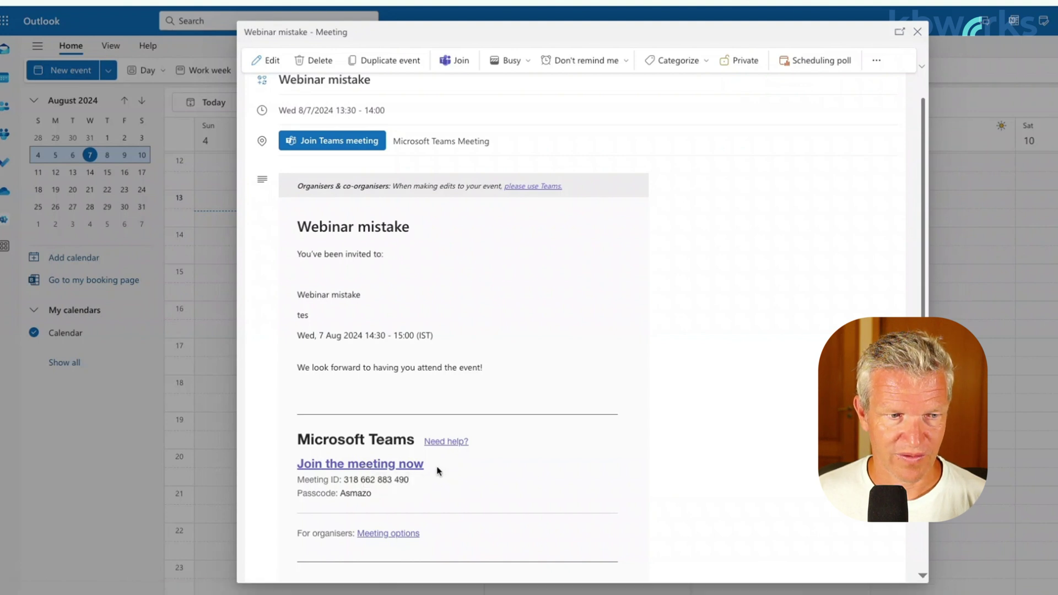
Open the event's meeting join link, decline the desktop app, and load the copied address in the other browser window.
click(308, 466)
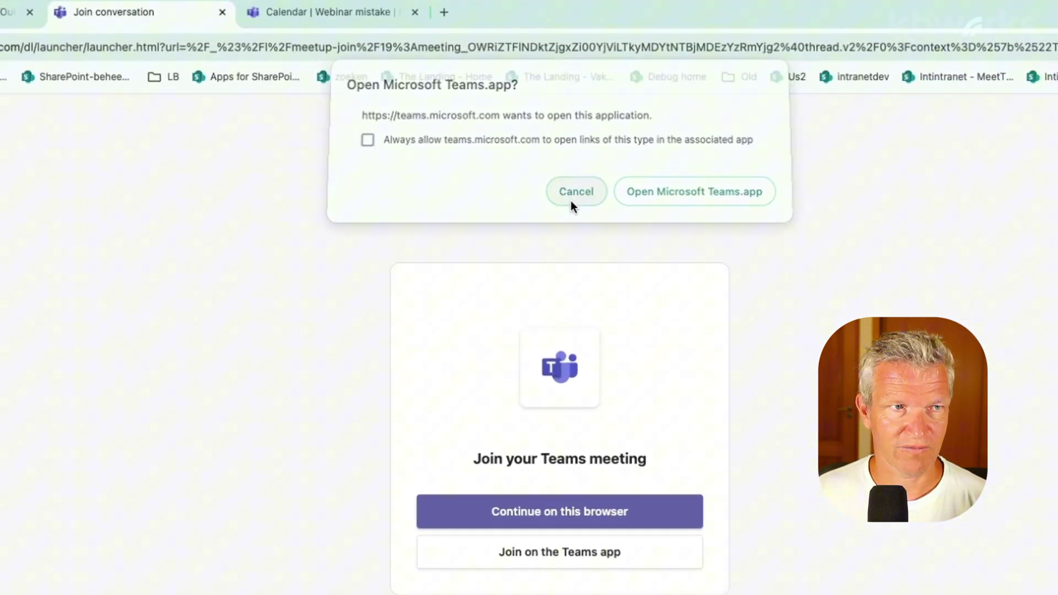
click(570, 201)
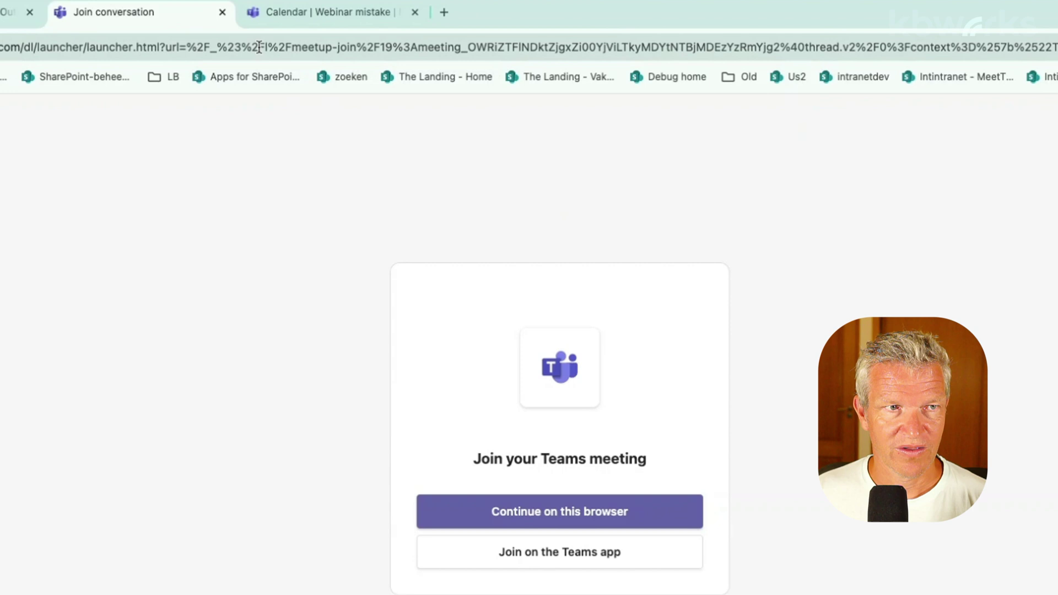
click(259, 47)
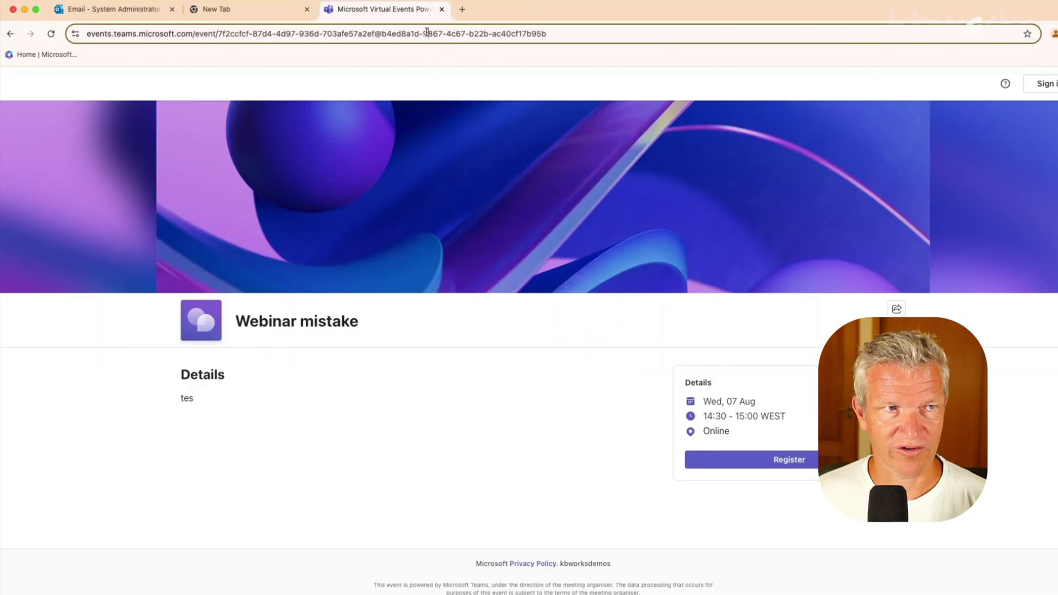
click(425, 34)
key(cmd+v)
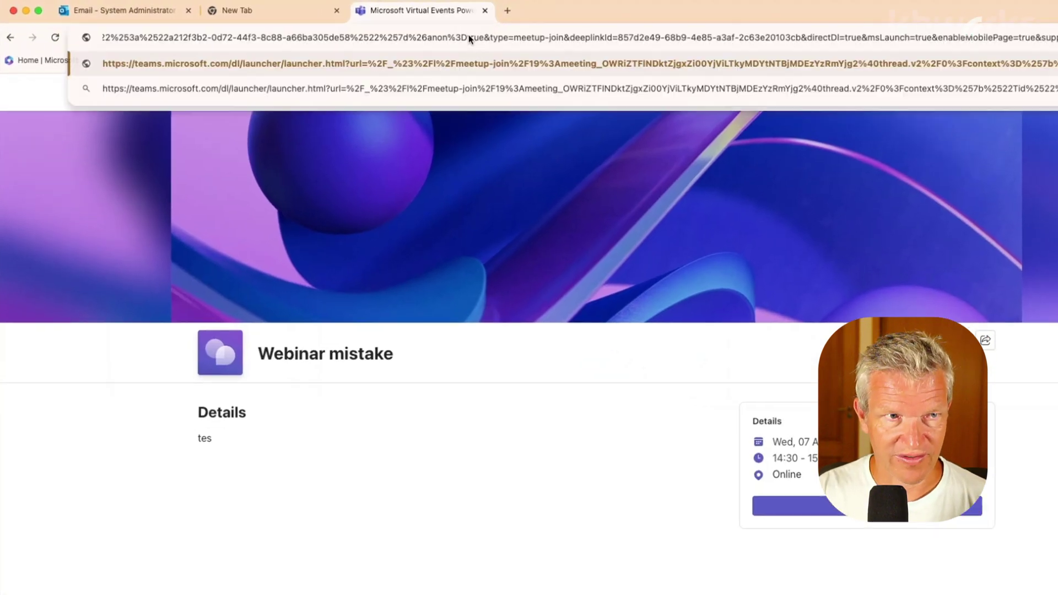
key(Return)
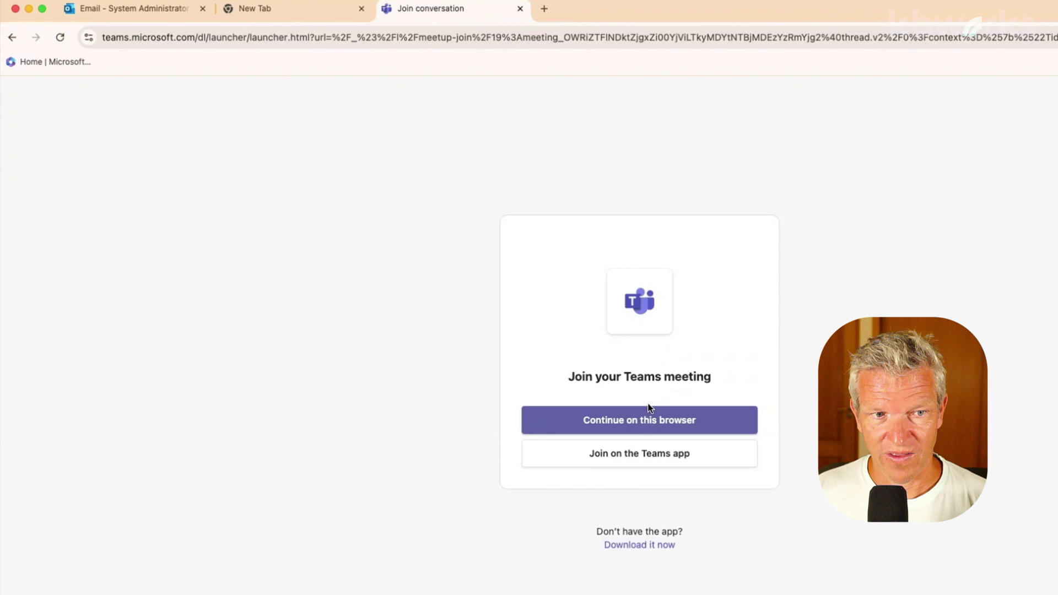
Join the meeting in the browser as the external account, allowing camera and microphone access and muting the microphone.
click(647, 423)
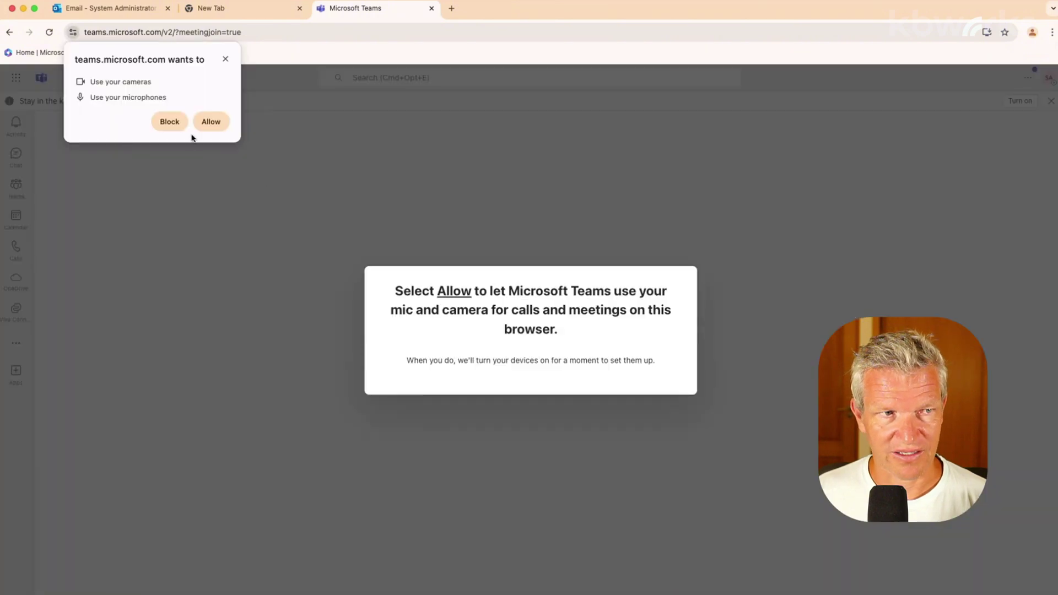
click(205, 121)
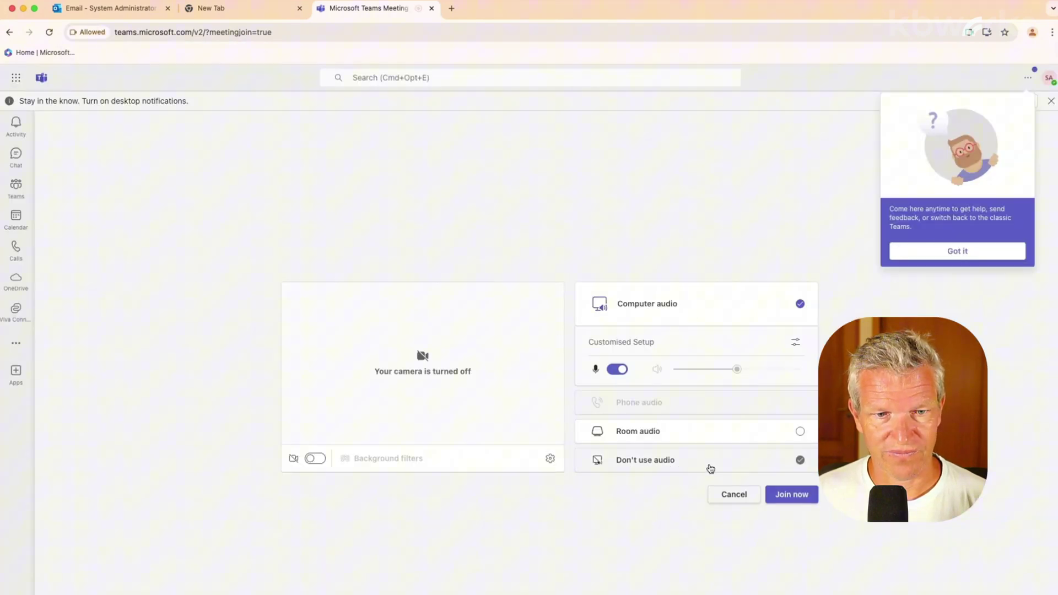
click(617, 369)
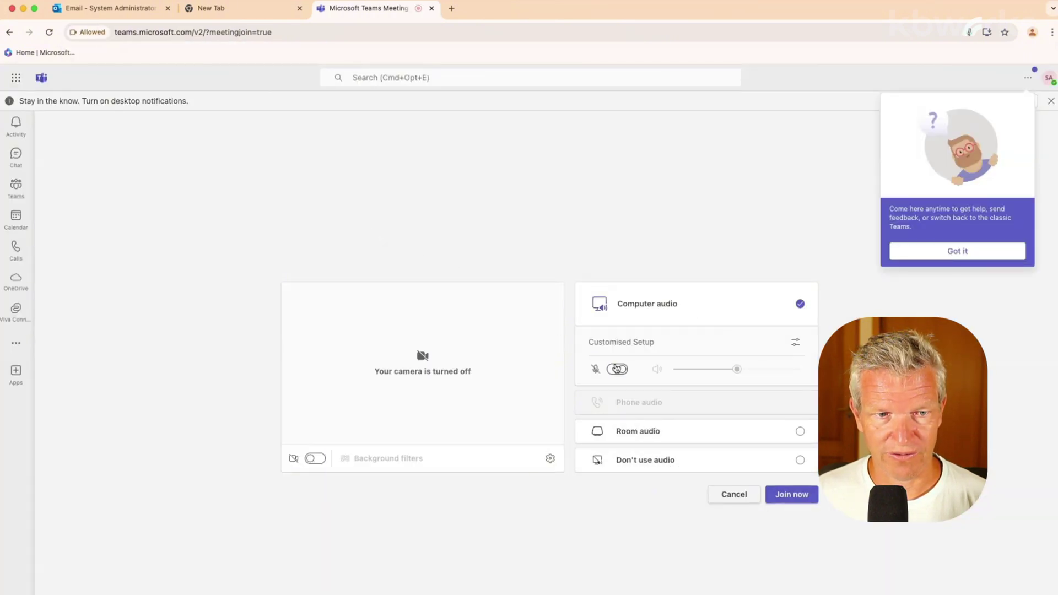
click(789, 496)
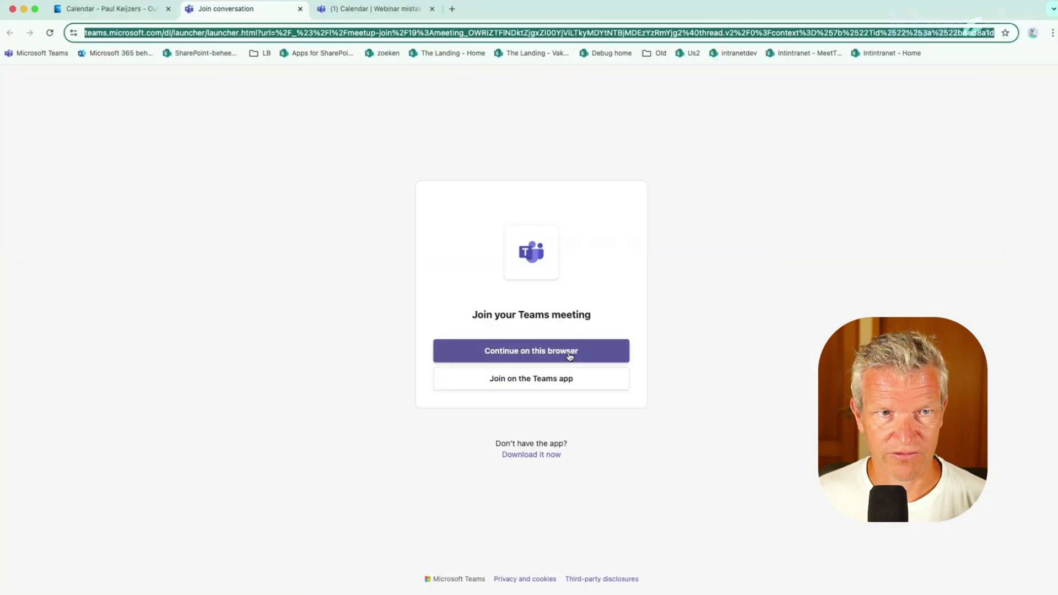
Join the webinar as the organiser in the first browser window and admit the external participant waiting in the lobby.
click(570, 356)
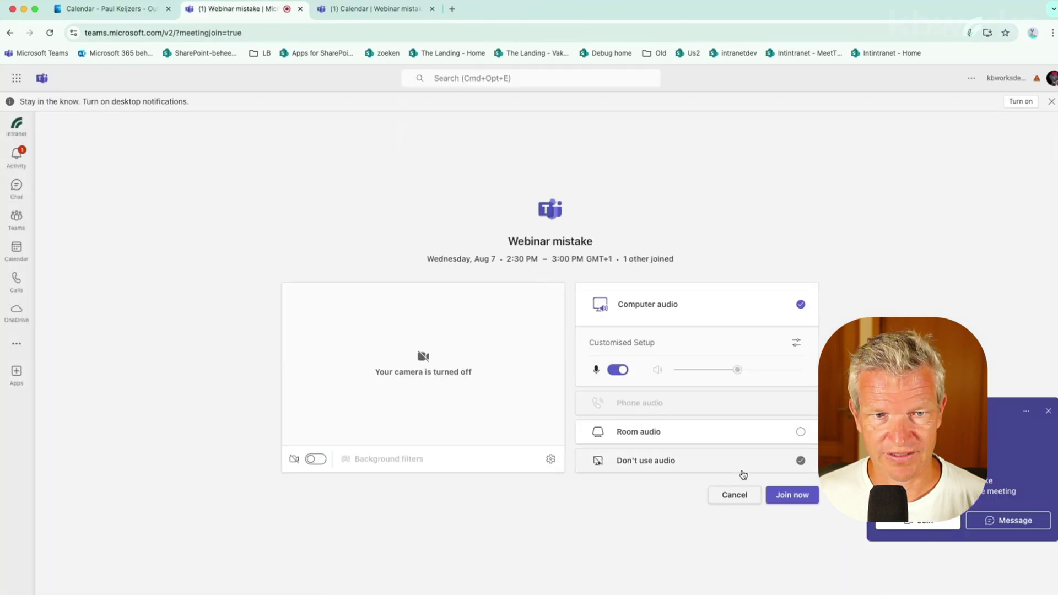
click(784, 497)
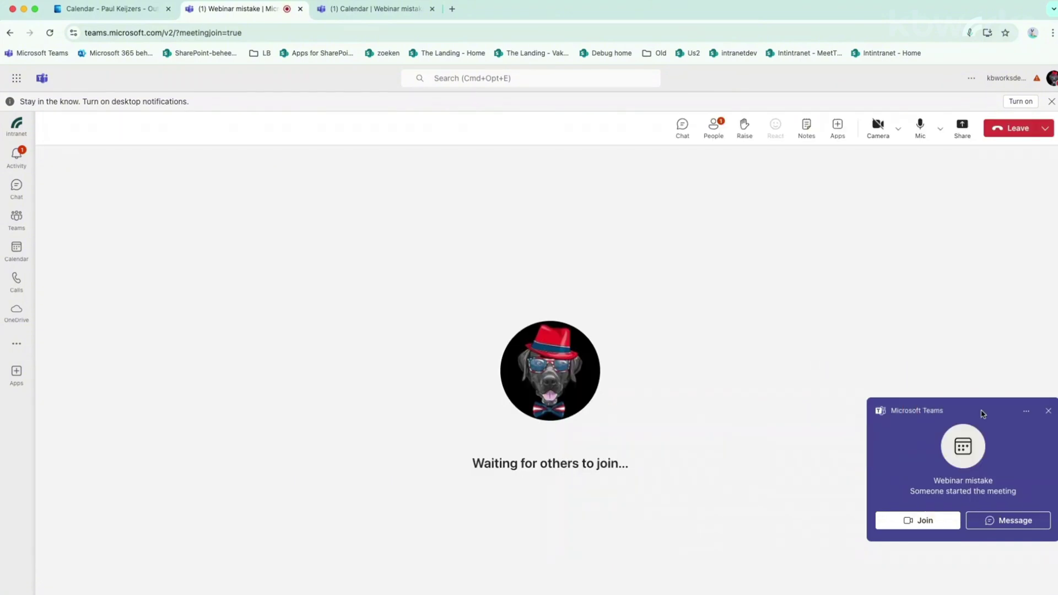
click(1049, 412)
click(707, 134)
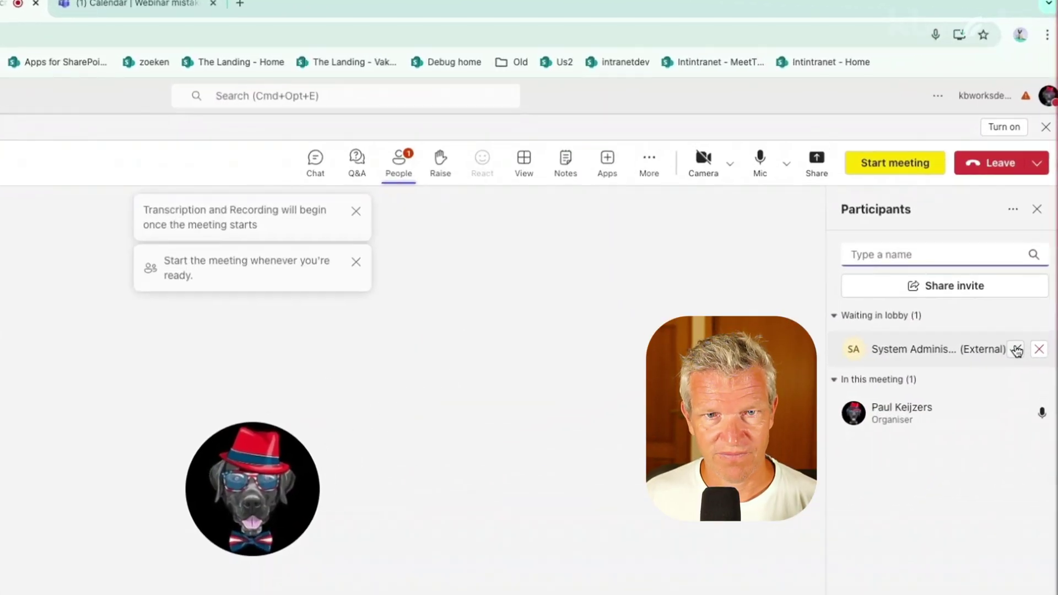
click(1017, 350)
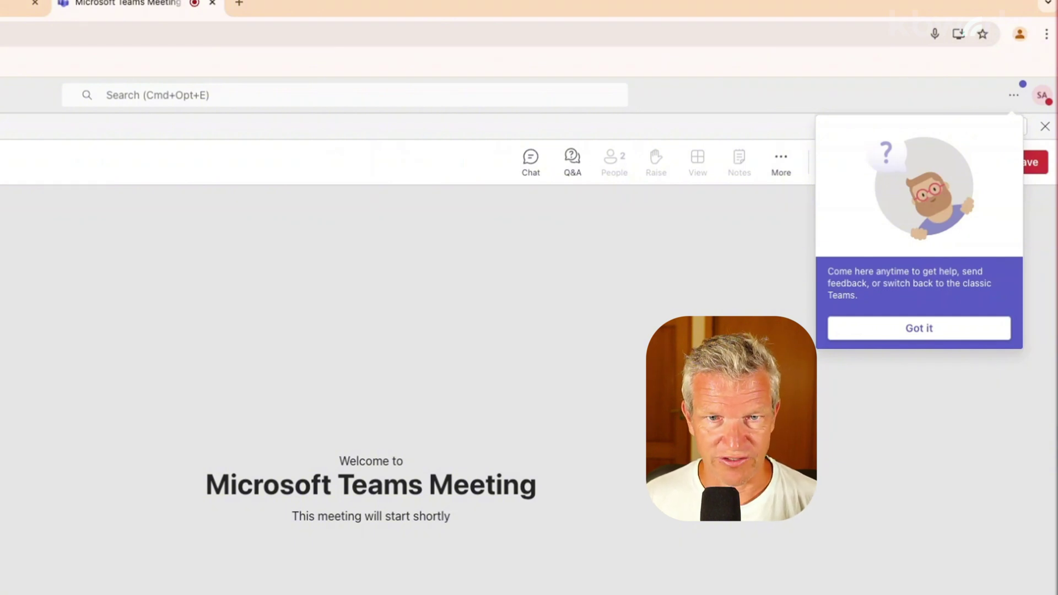
Leave the meeting as the external attendee and load teams.microsoft.com/v2/ in that browser window.
click(898, 330)
click(1033, 162)
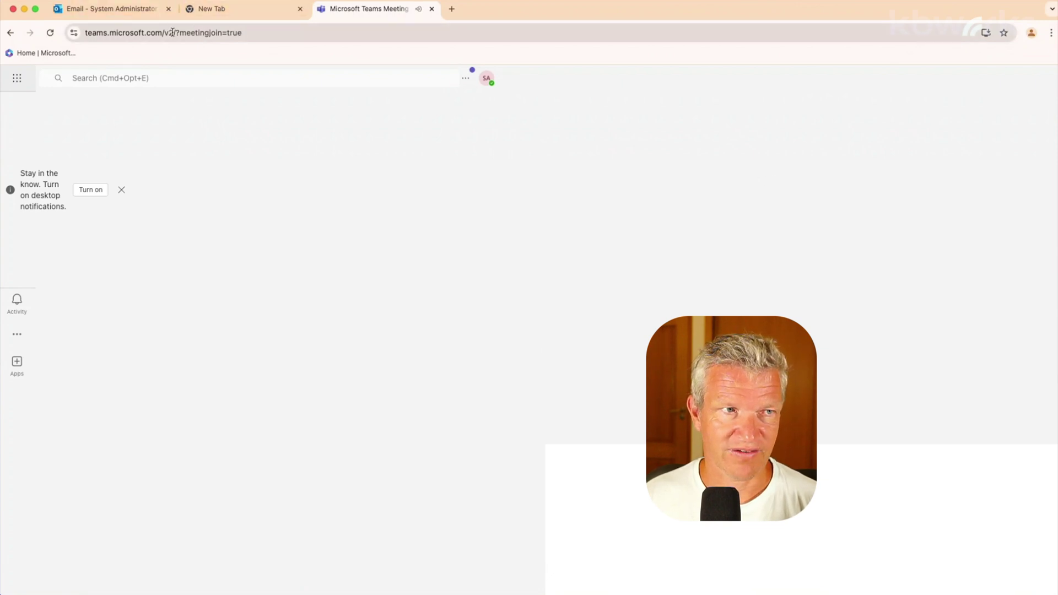
drag(175, 33, 323, 33)
key(BackSpace)
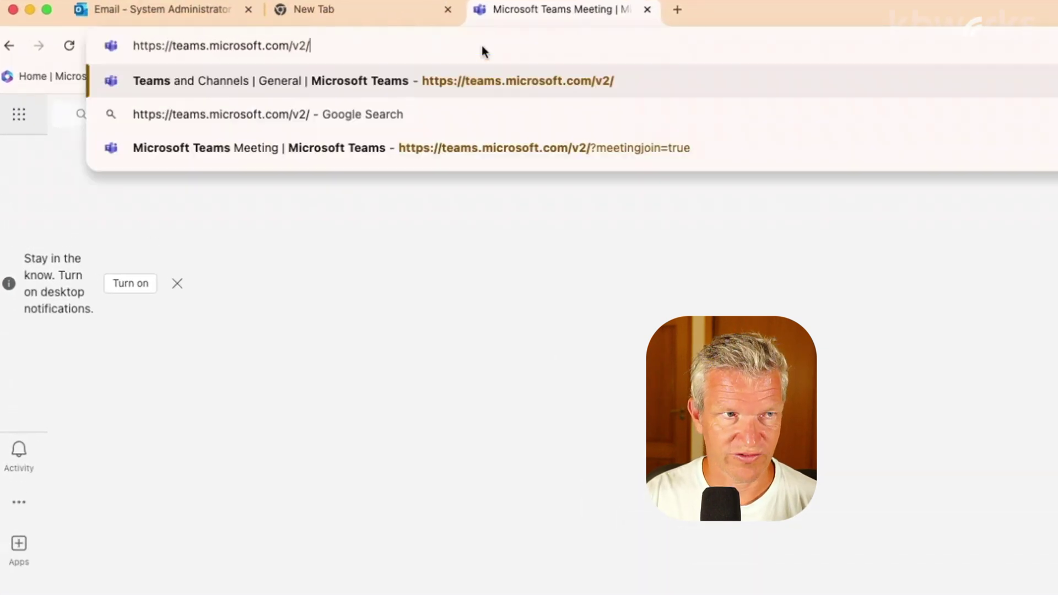
key(Return)
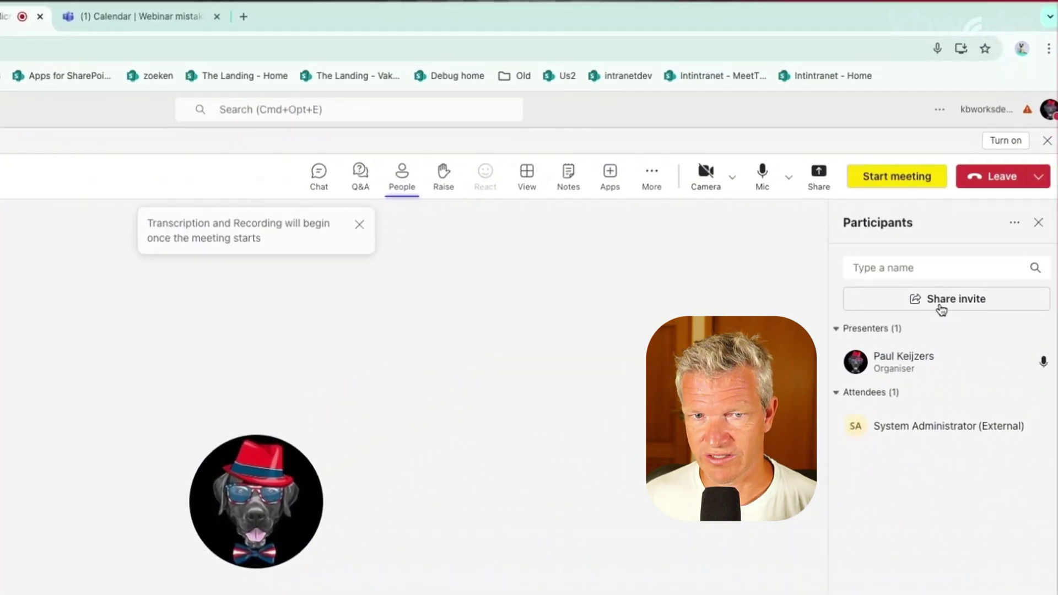
Copy the meeting link from the organiser's invite options and load it in the attendee's browser window, declining the desktop app.
click(942, 309)
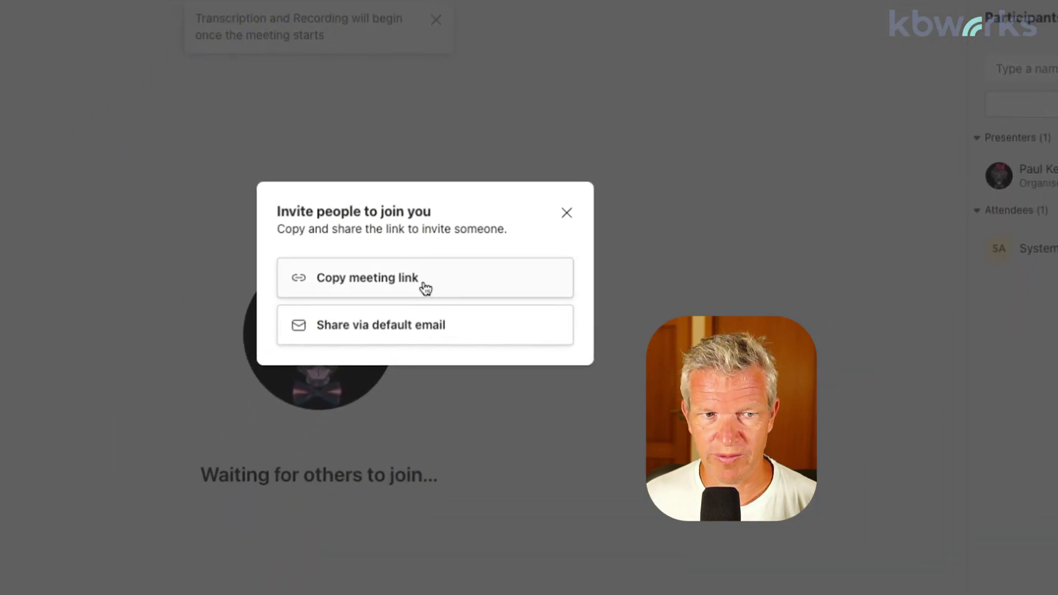
click(425, 289)
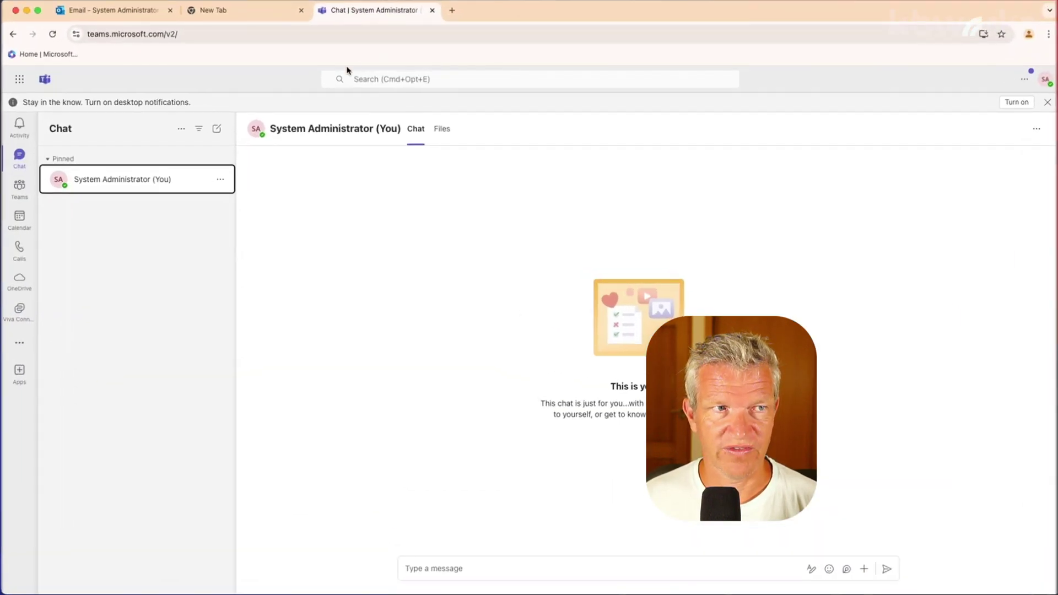
click(321, 36)
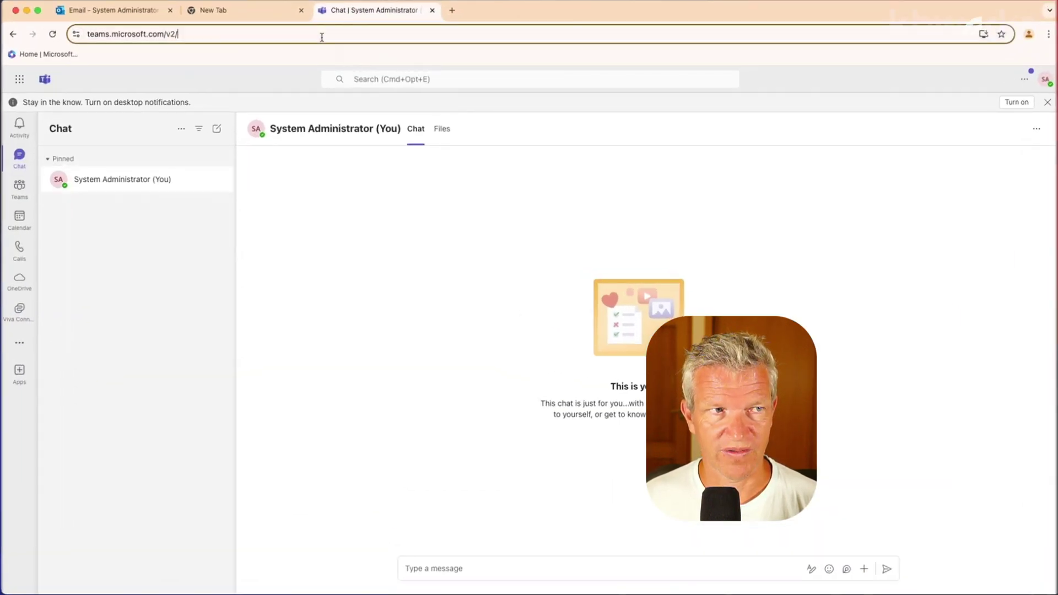
key(super+v)
key(Return)
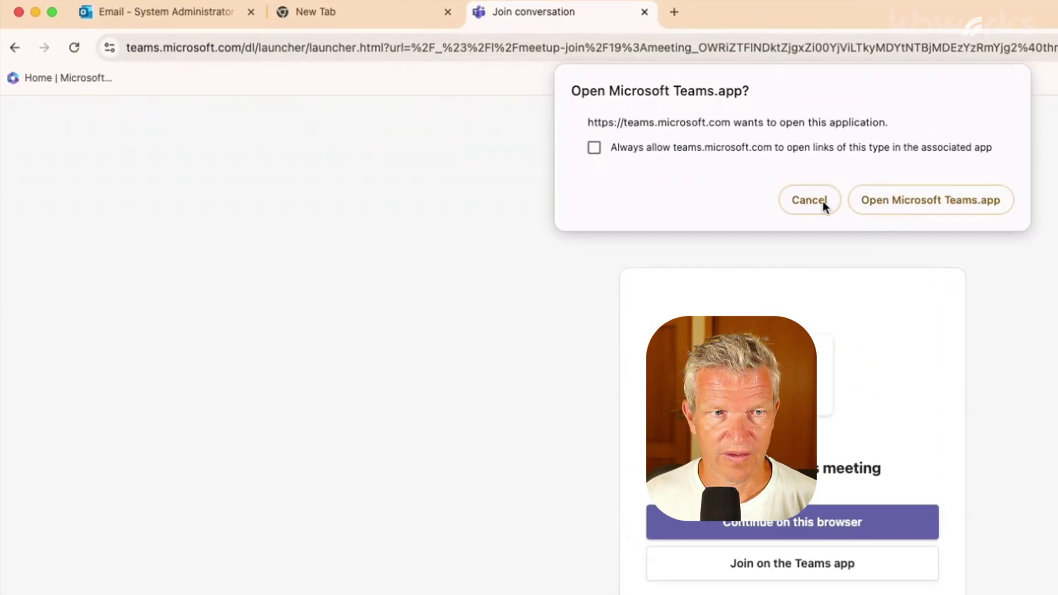
click(811, 200)
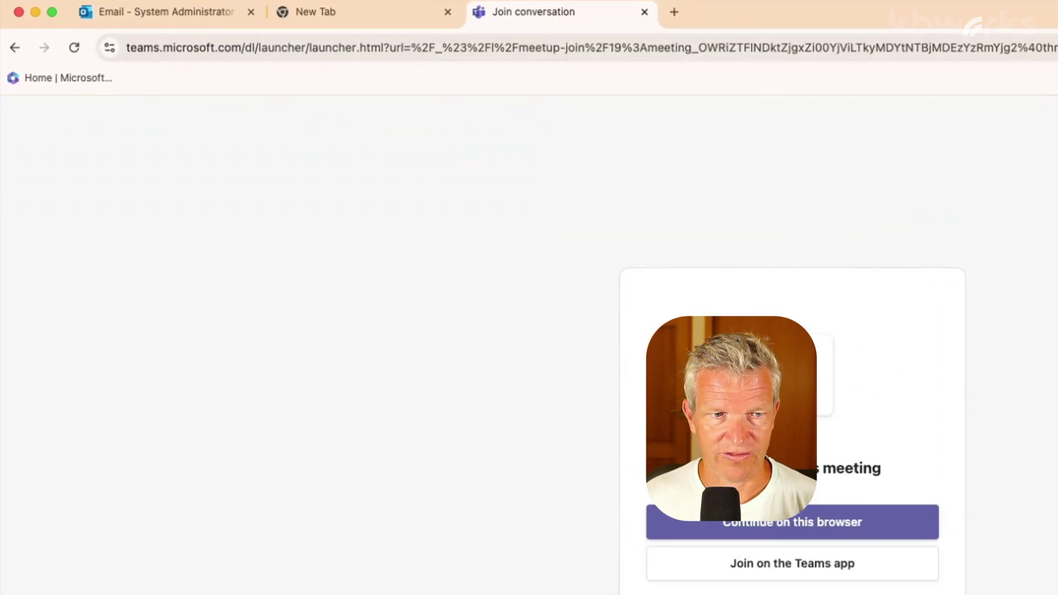
Continue in the browser and join the meeting as the external attendee with the microphone off.
click(781, 523)
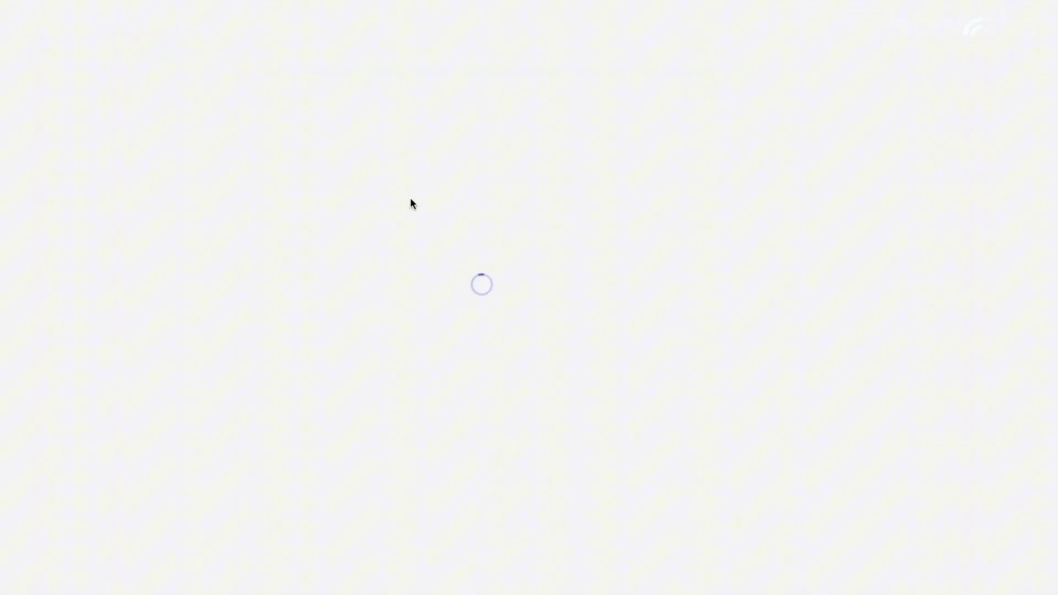
click(548, 278)
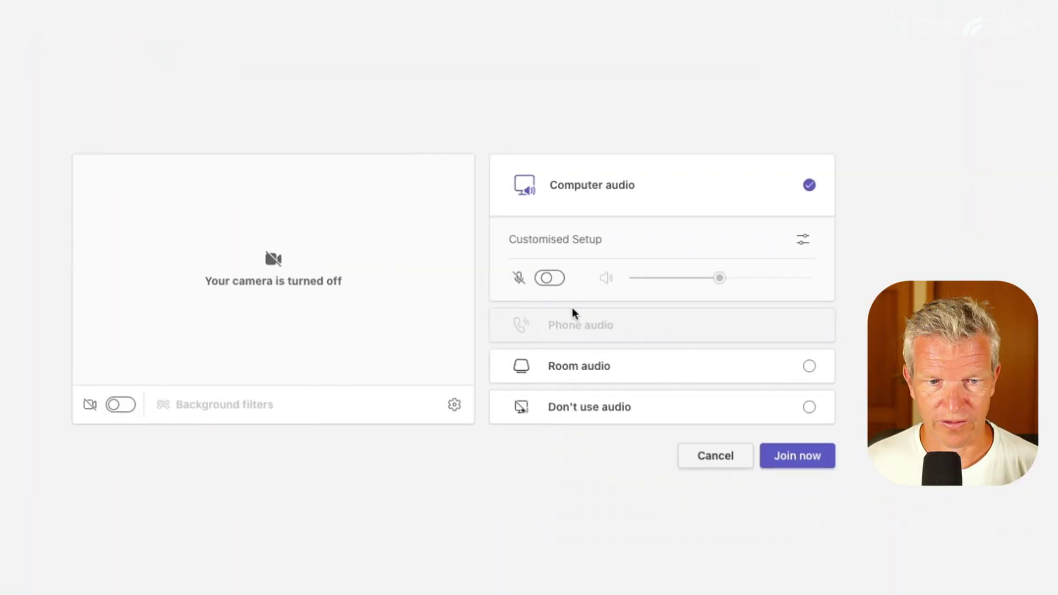
click(815, 463)
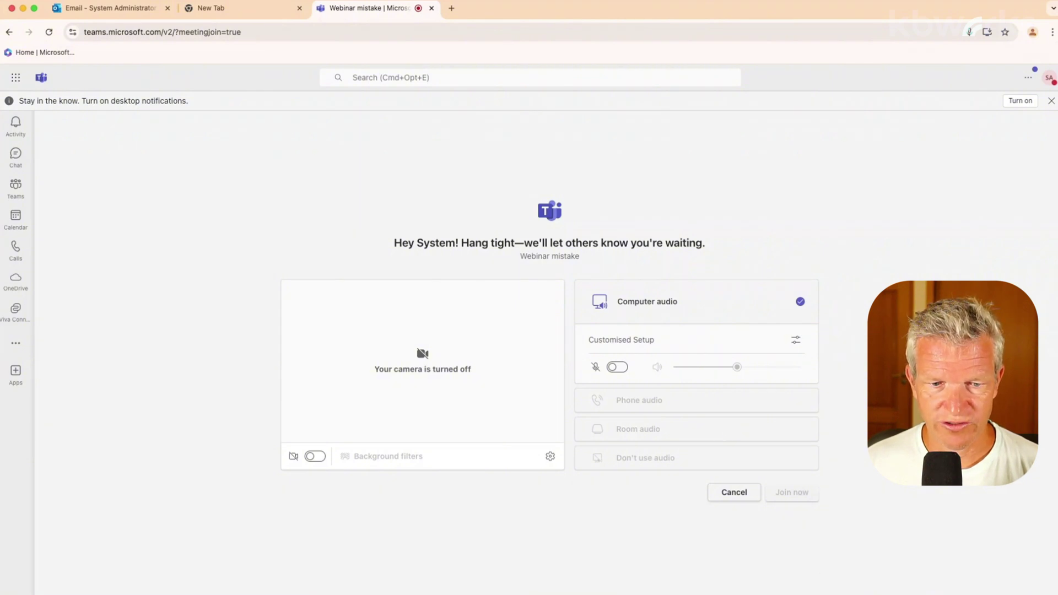
Load the copied meeting link in a new incognito window and continue in the browser instead of the desktop app.
click(849, 584)
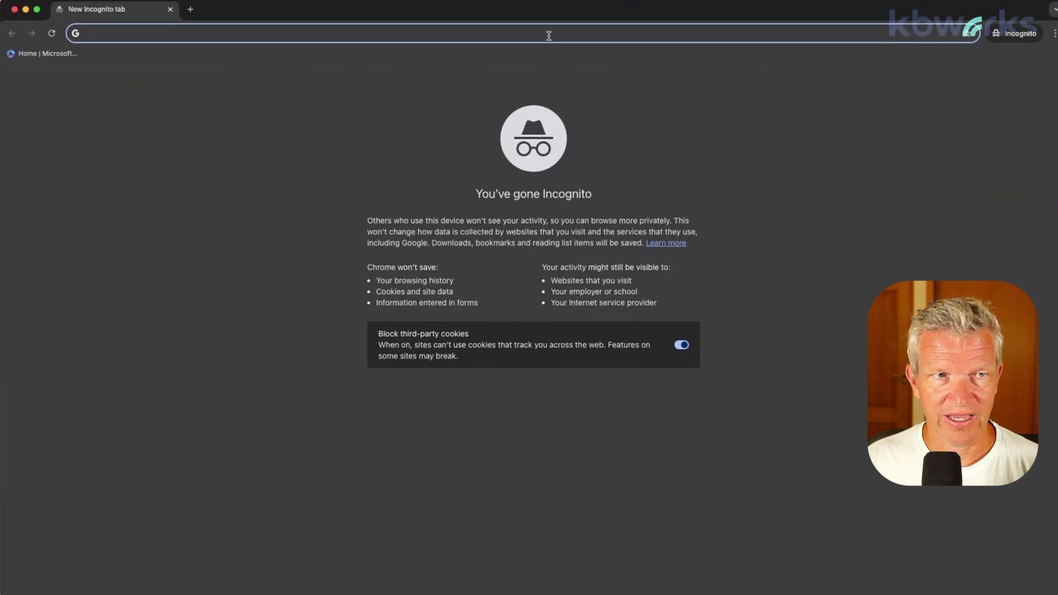
key(super+v)
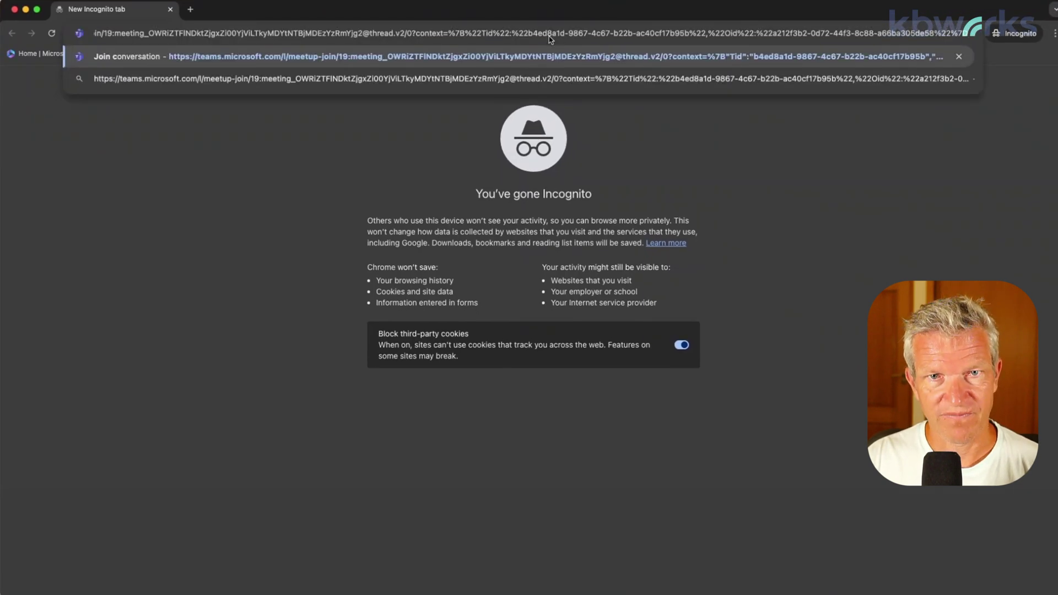
key(Return)
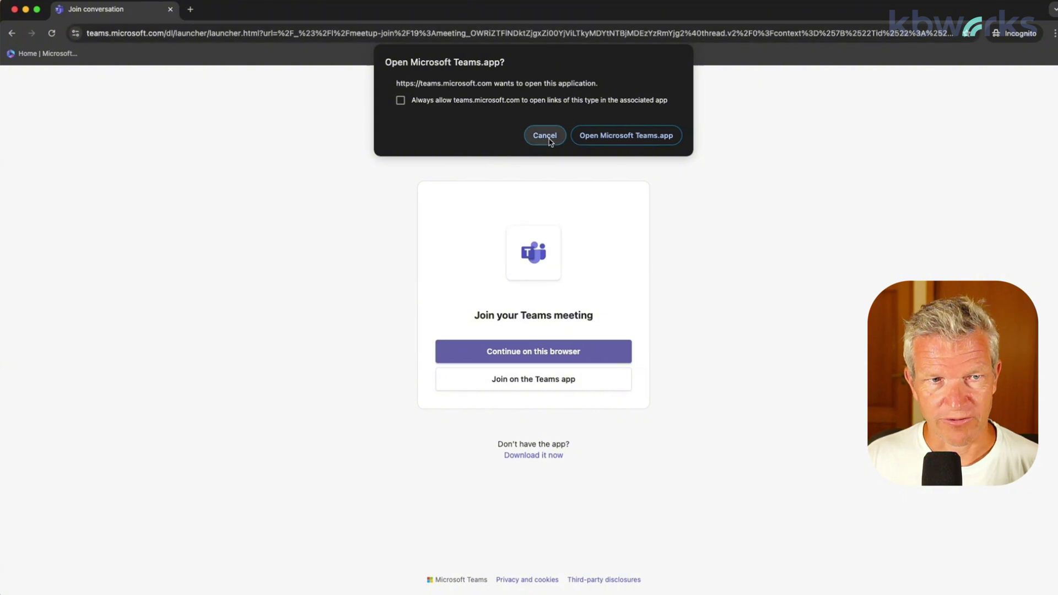
click(545, 135)
click(527, 352)
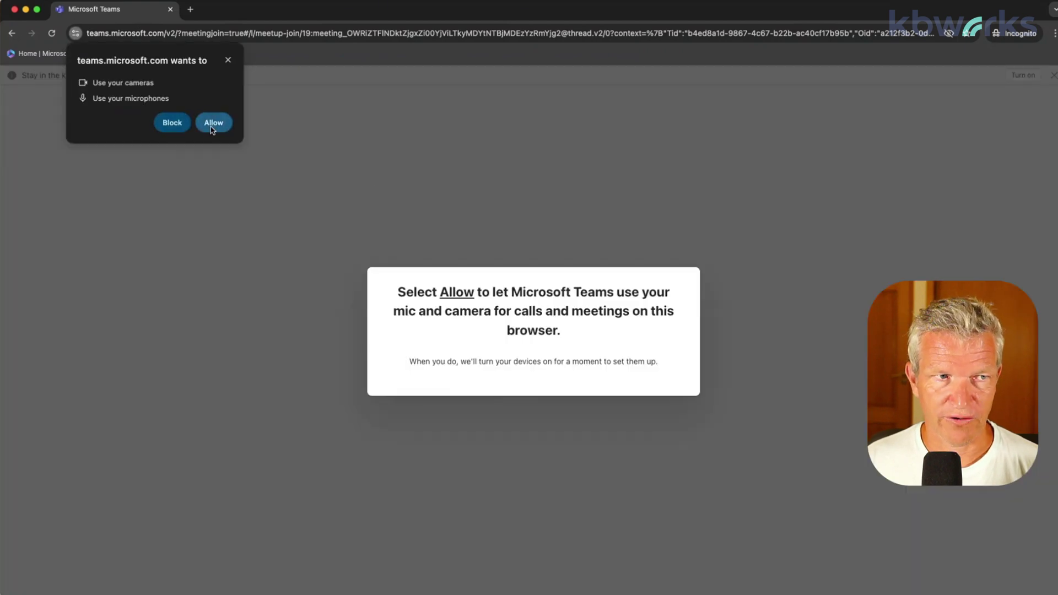
Allow camera and microphone access, and join the meeting anonymously as "this is my id" with both devices turned off.
click(214, 121)
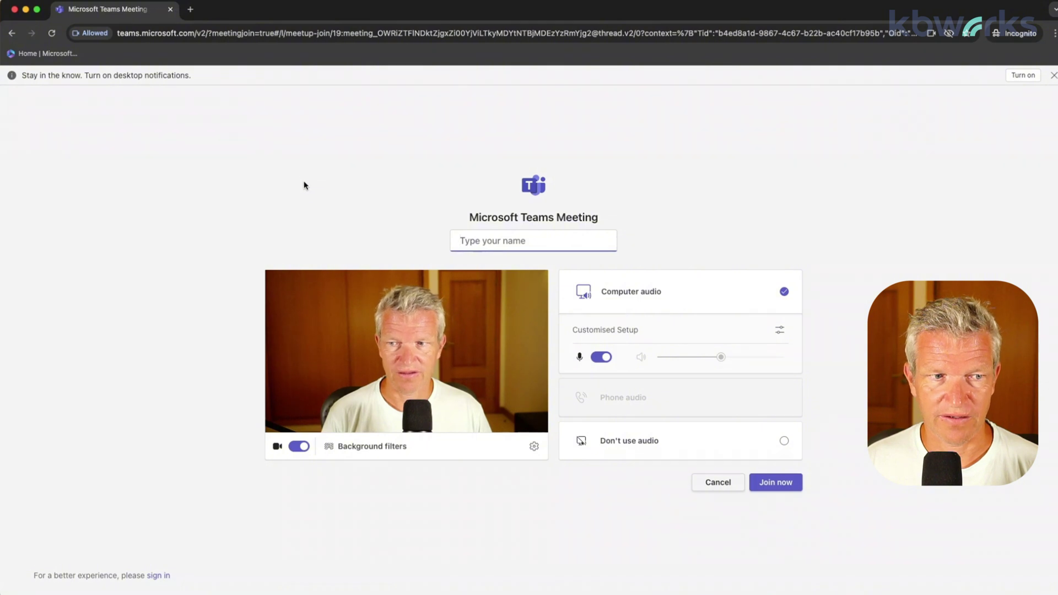
click(298, 446)
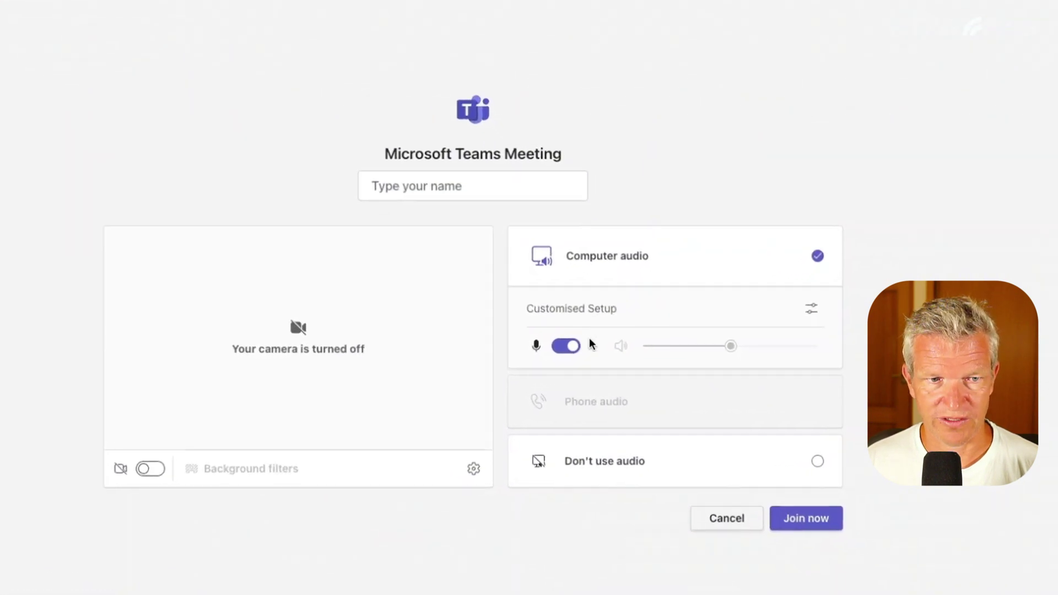
click(568, 347)
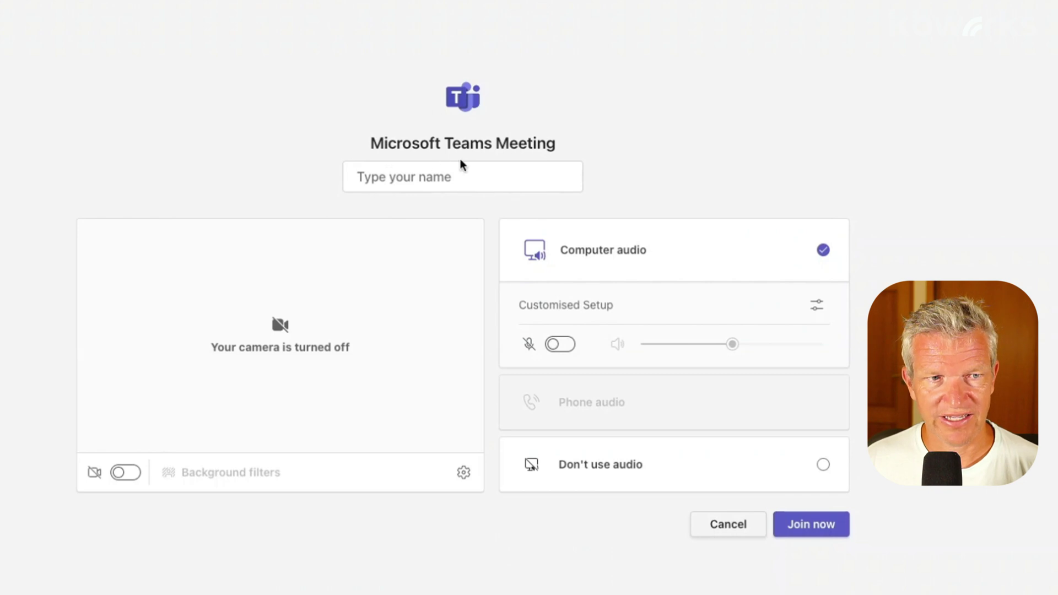
click(452, 171)
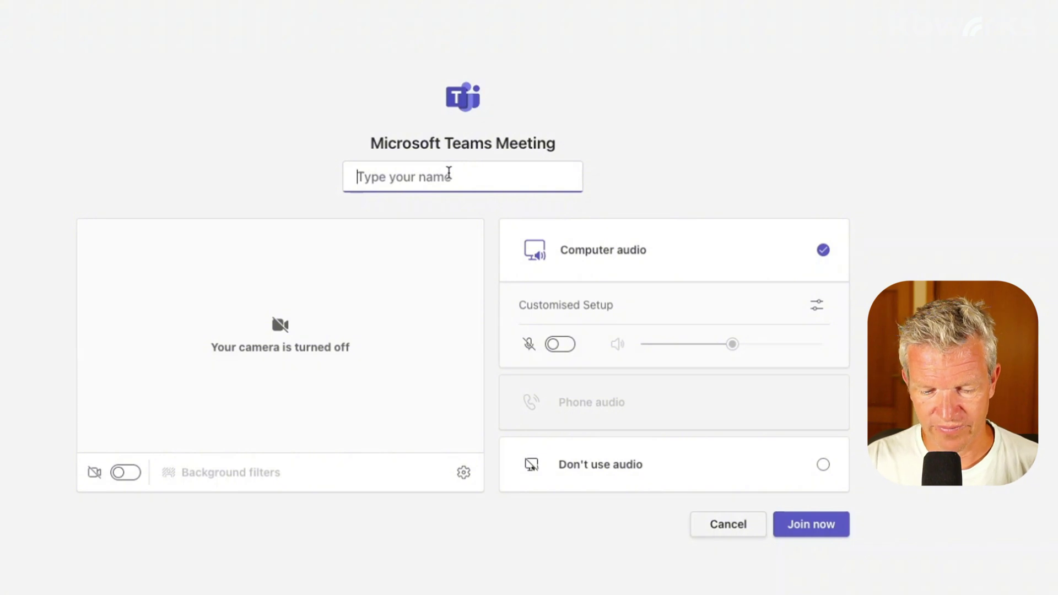
text(this is my id)
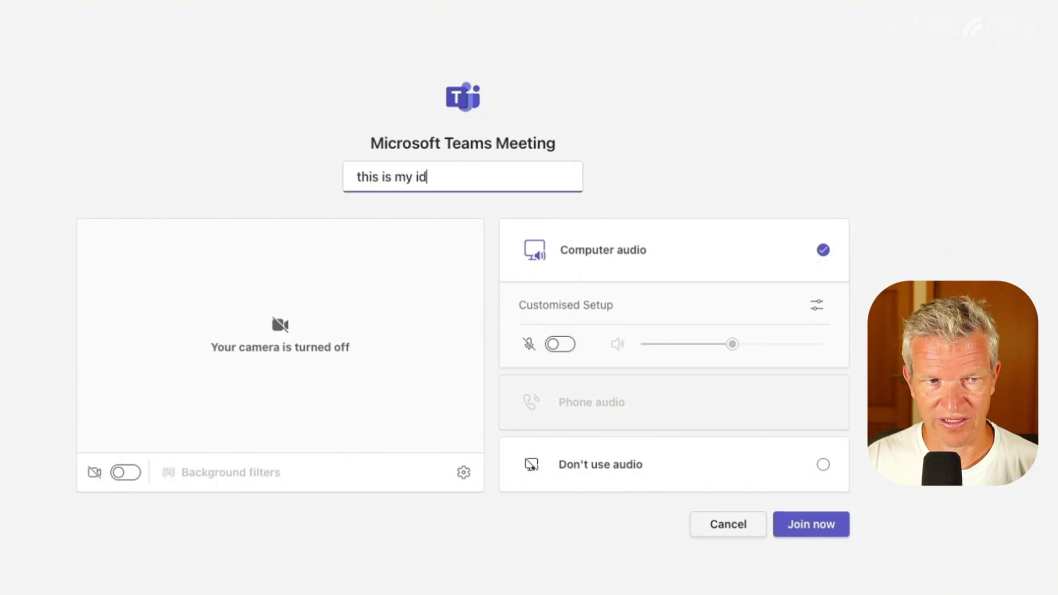
click(823, 525)
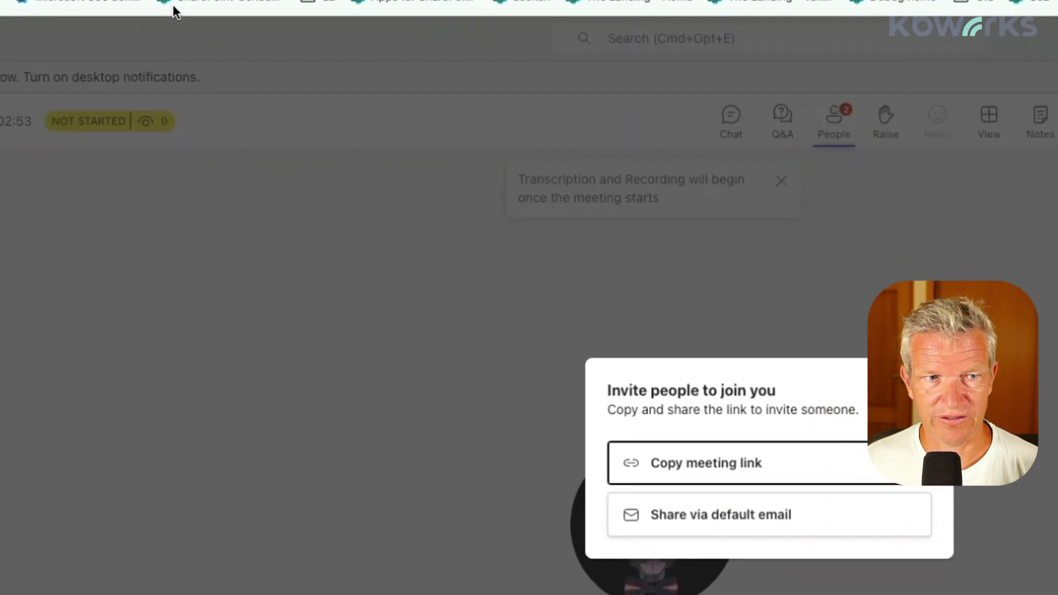
Dismiss the invite options in the organiser's window and start the meeting for everyone after checking the participants.
click(822, 309)
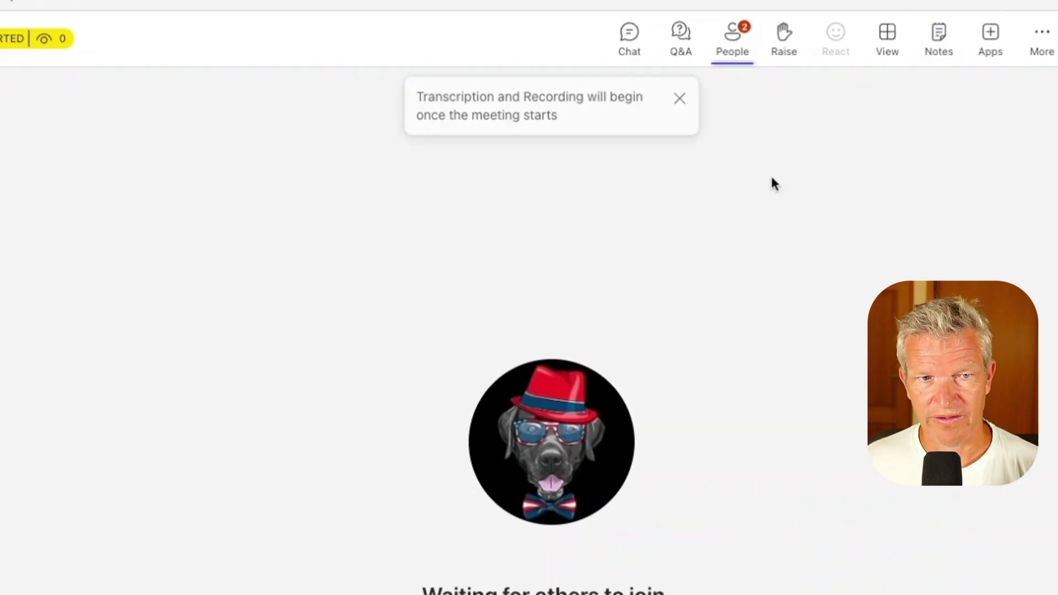
click(733, 54)
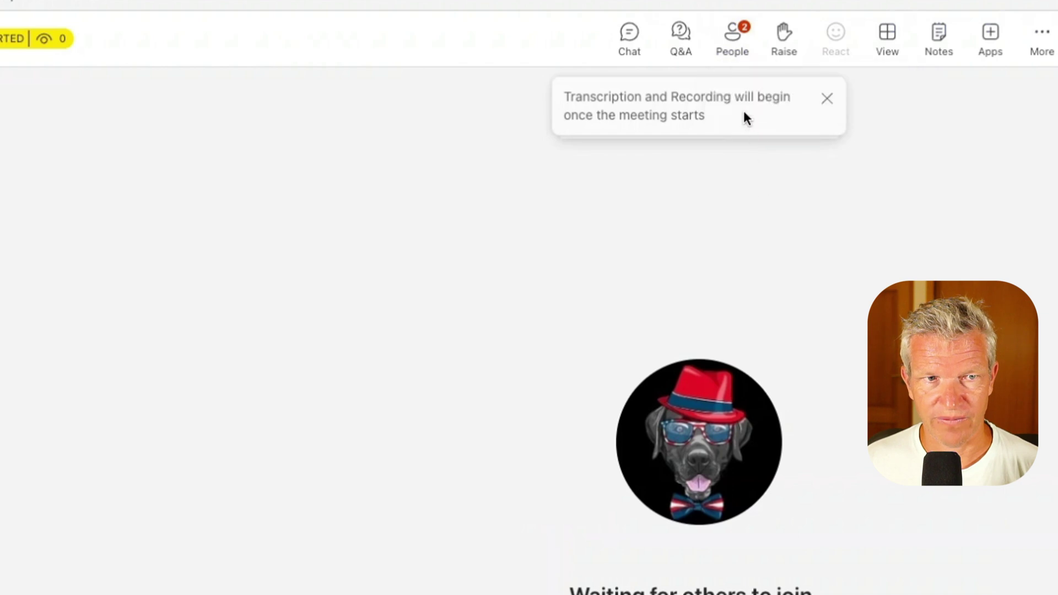
click(734, 53)
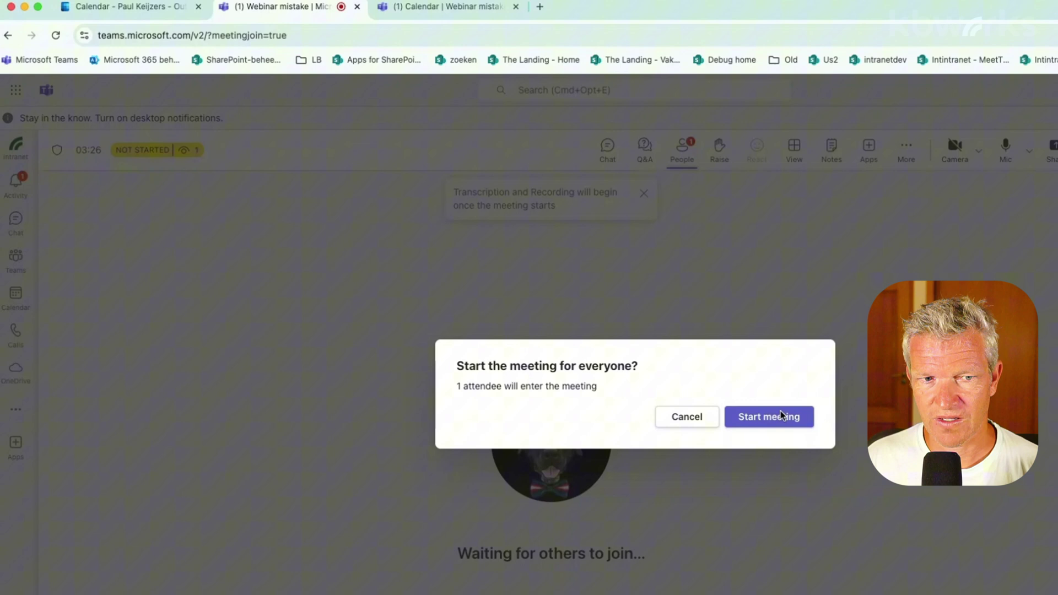
click(779, 415)
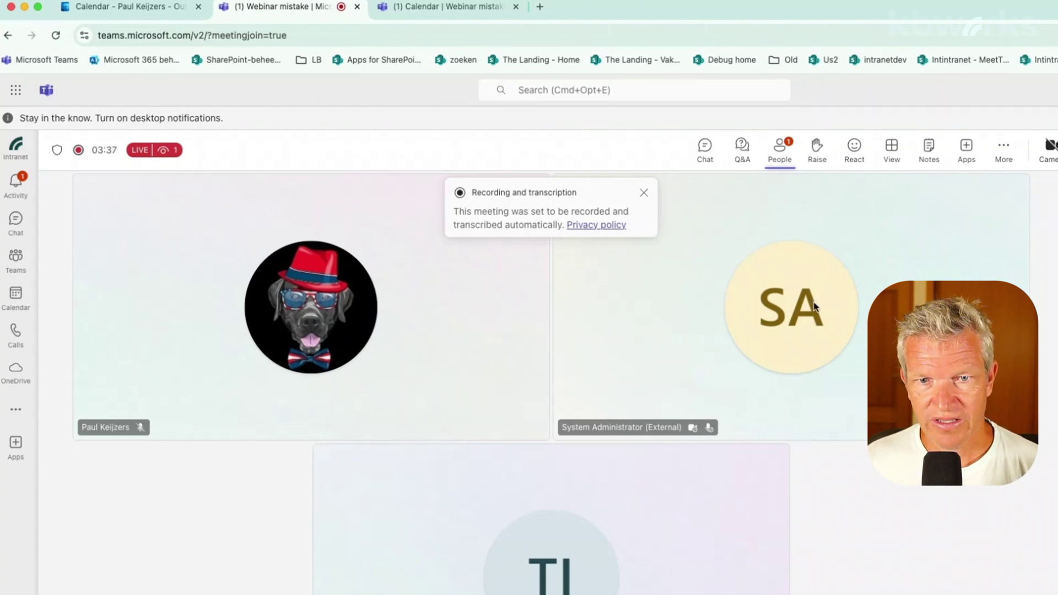
Inspect the external attendee's contact card from their tile in the organiser's live meeting.
click(816, 308)
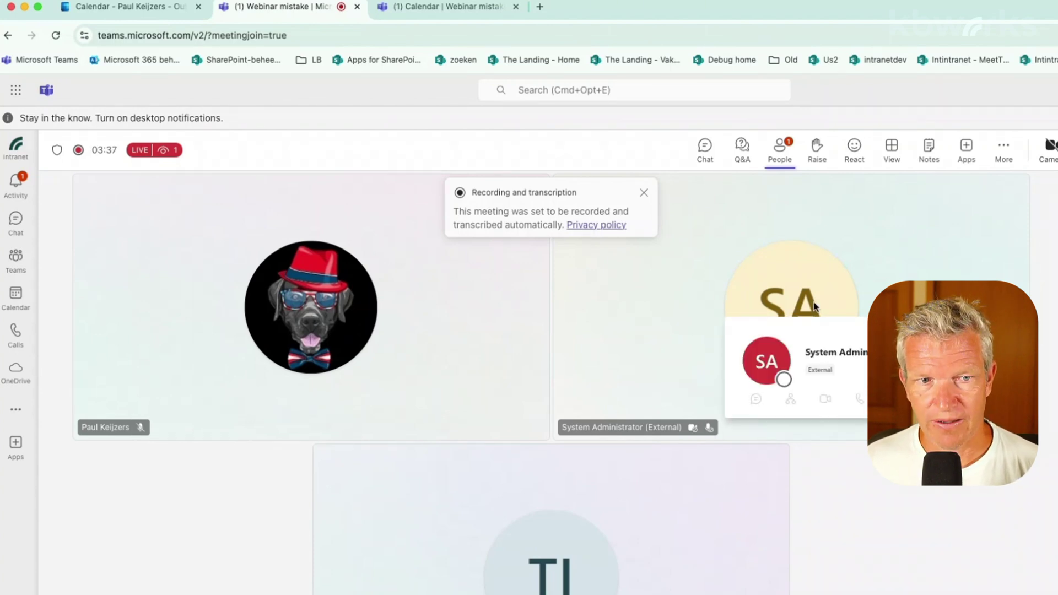
click(786, 317)
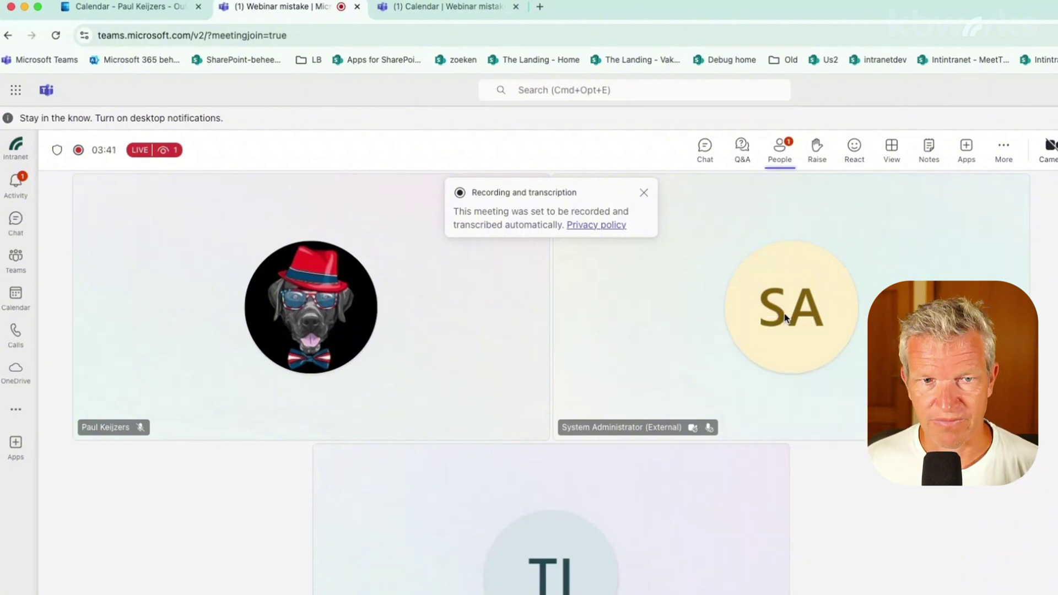